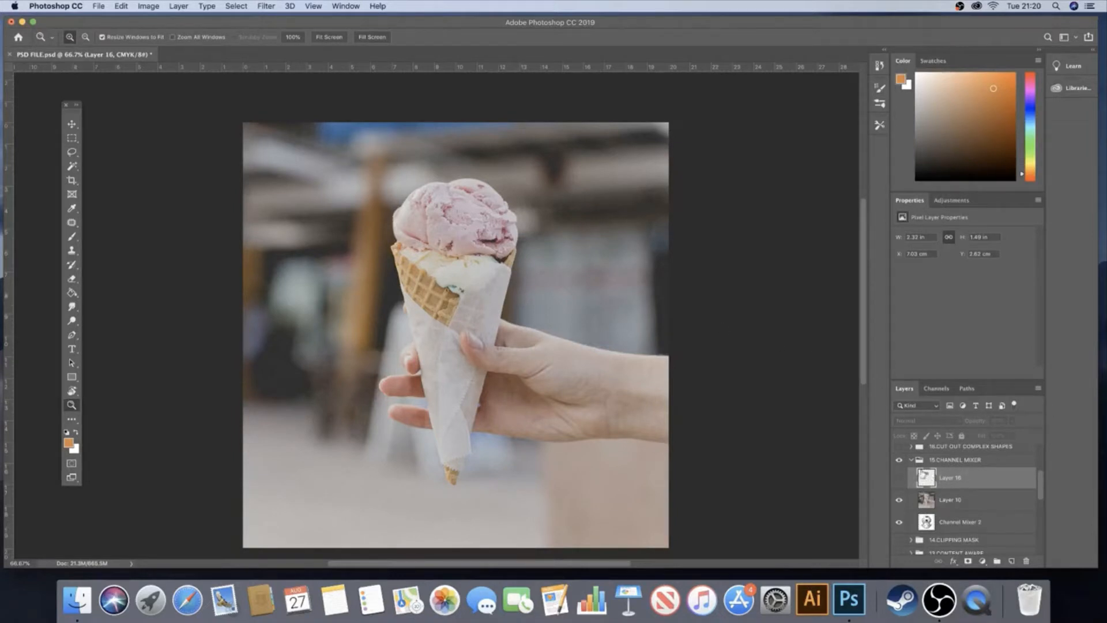
# Load the pixels of Layer 16 as a selection of the pink ice cream scoop
pyautogui.click(901, 478)
pyautogui.click(901, 478)
pyautogui.rightClick(926, 478)
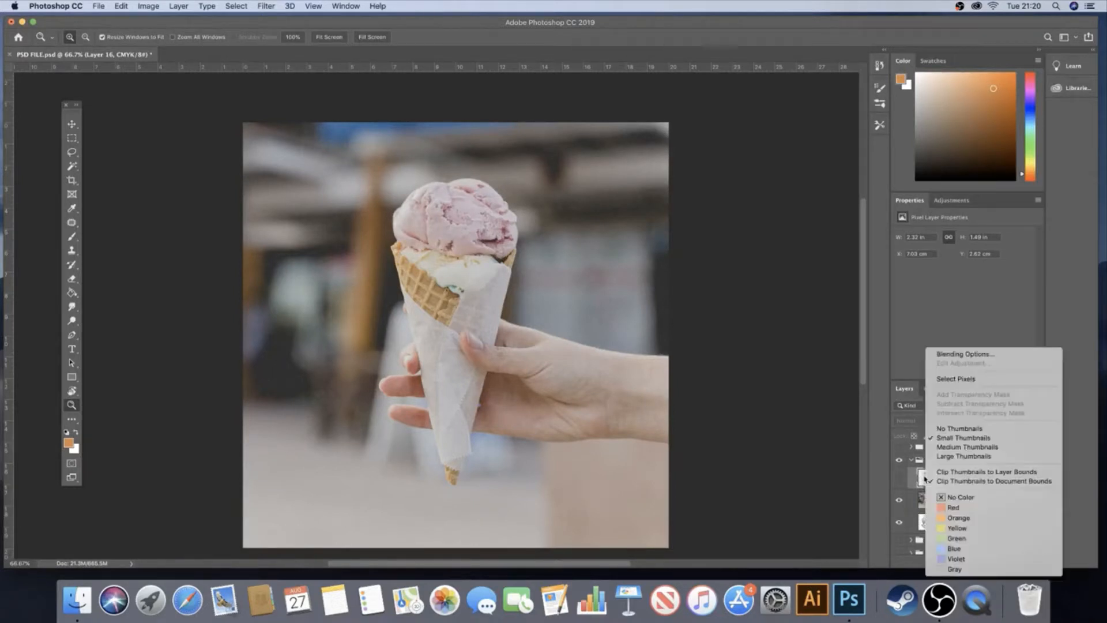
pyautogui.click(972, 379)
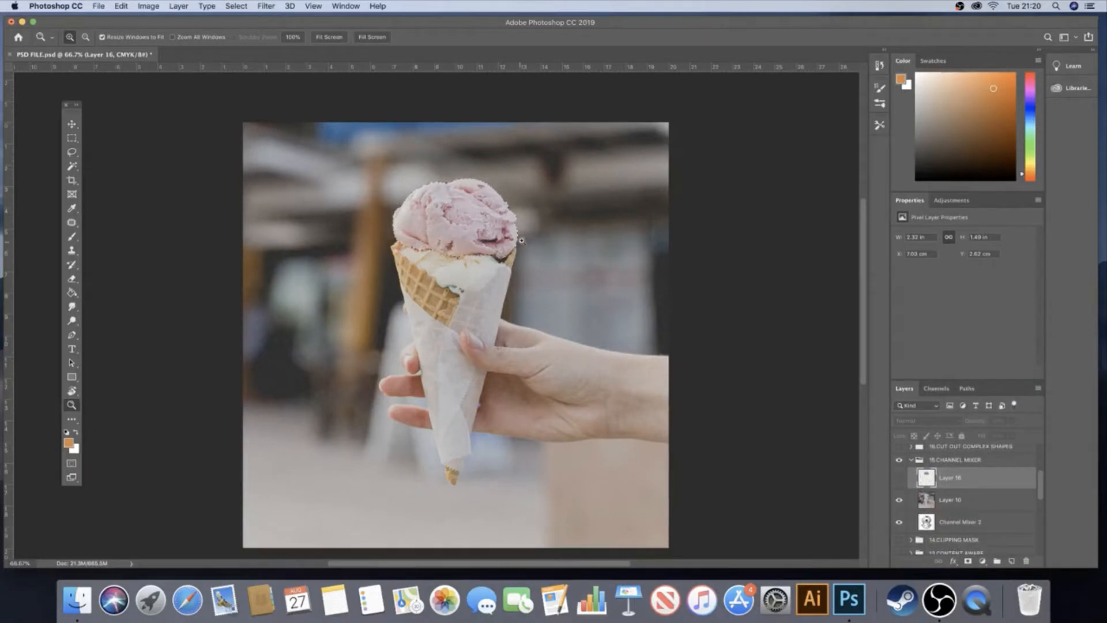
pyautogui.click(985, 562)
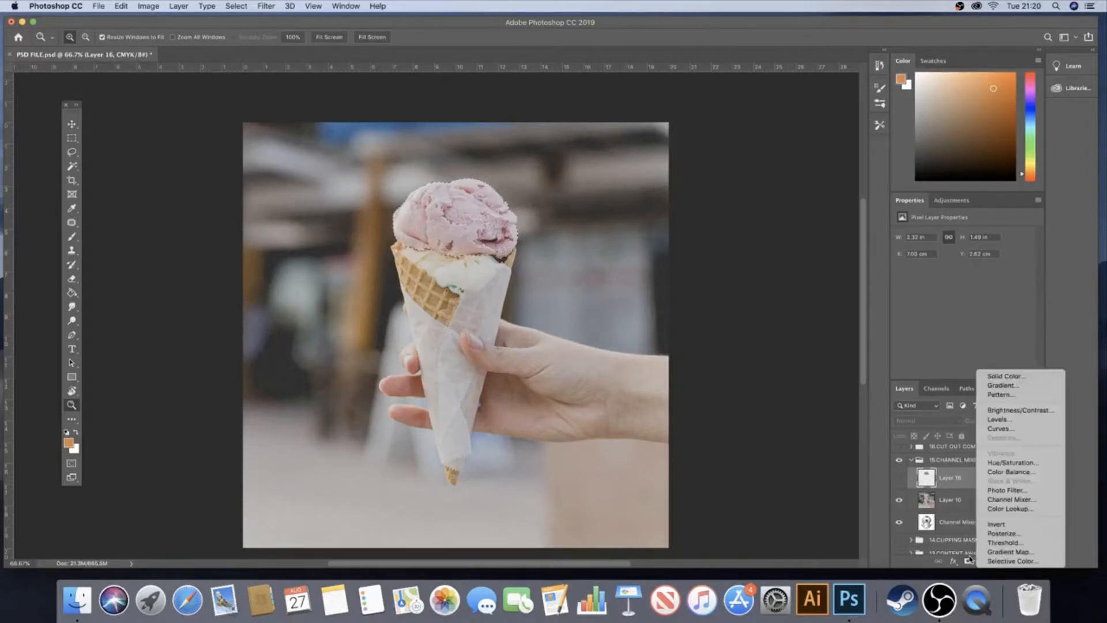
pyautogui.click(976, 567)
pyautogui.click(982, 561)
pyautogui.click(995, 566)
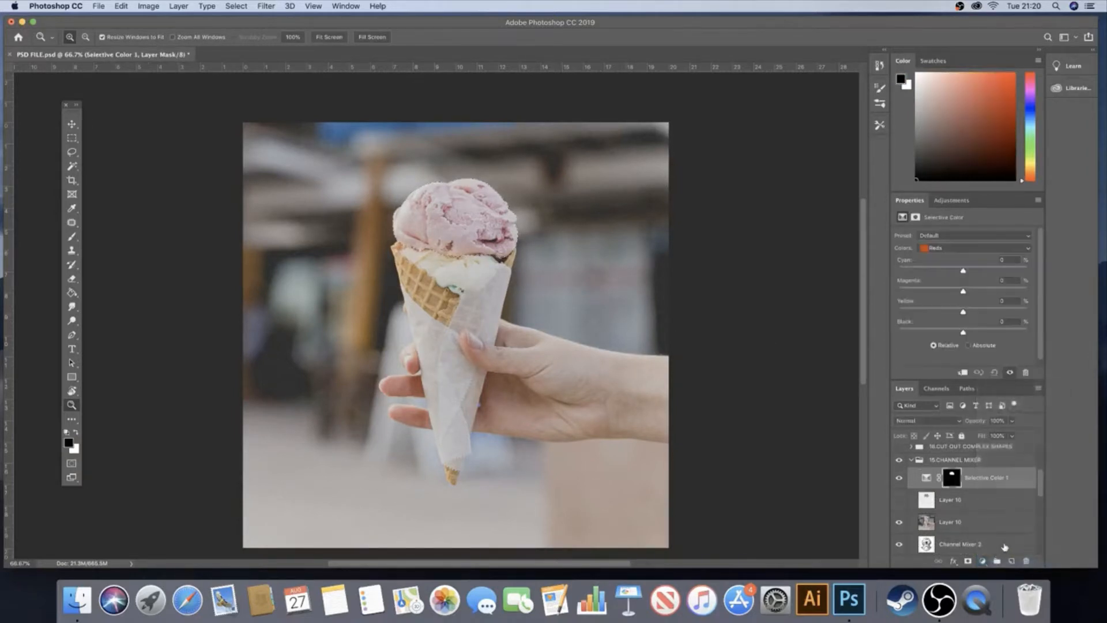
pyautogui.press('super+z')
# Add a Channel Mixer adjustment layer above Layer 10, masked by the scoop selection, and clip it to Layer 10
pyautogui.click(957, 509)
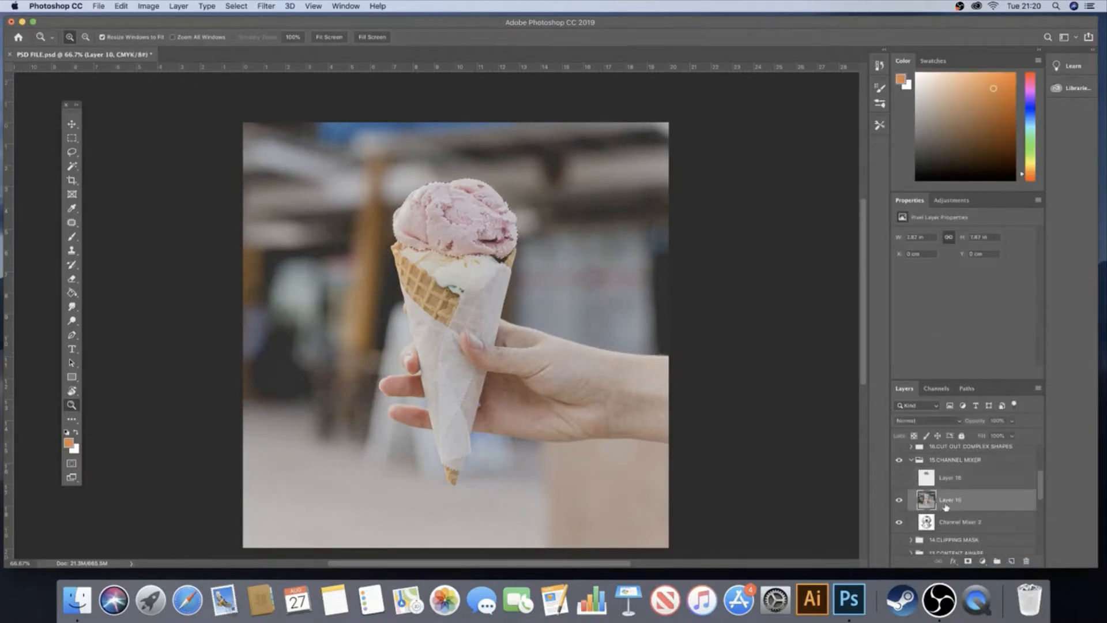
pyautogui.click(983, 562)
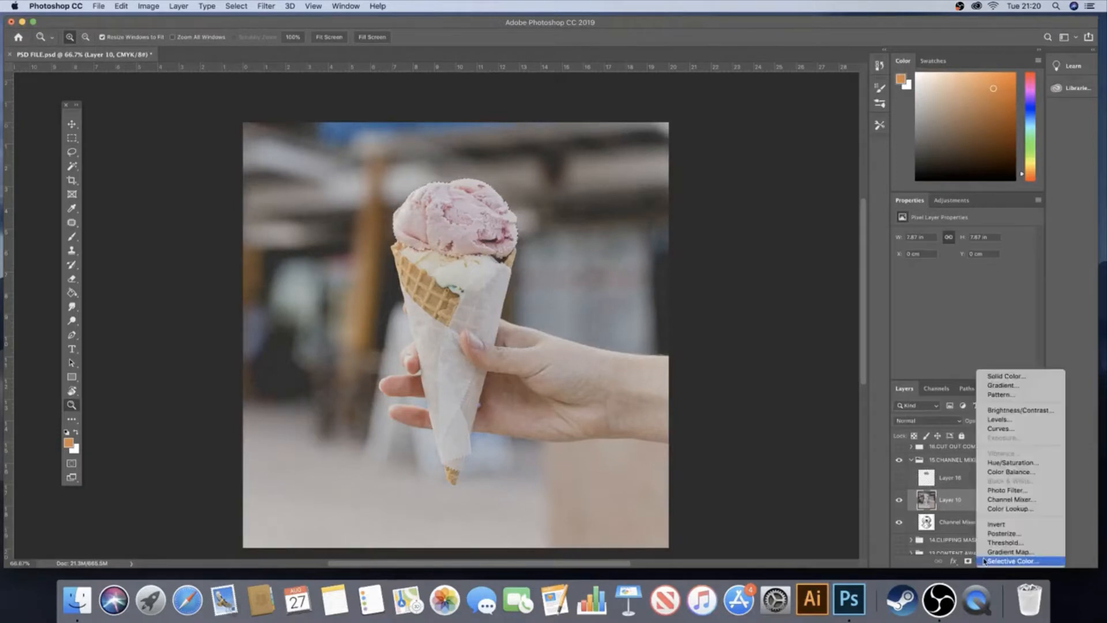
pyautogui.click(1017, 503)
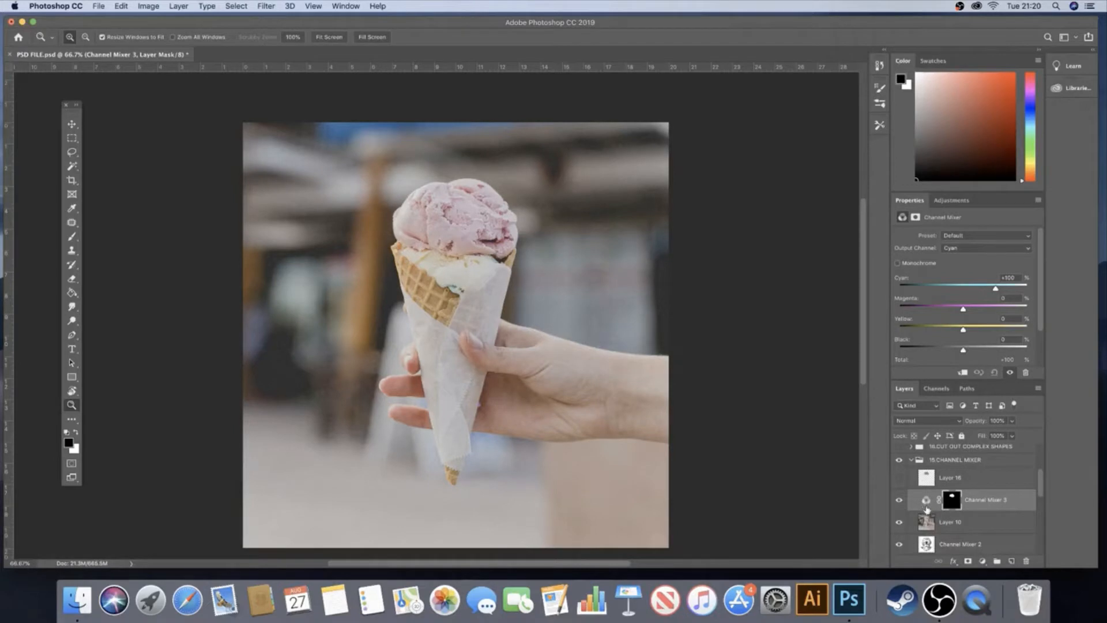
pyautogui.click(926, 500)
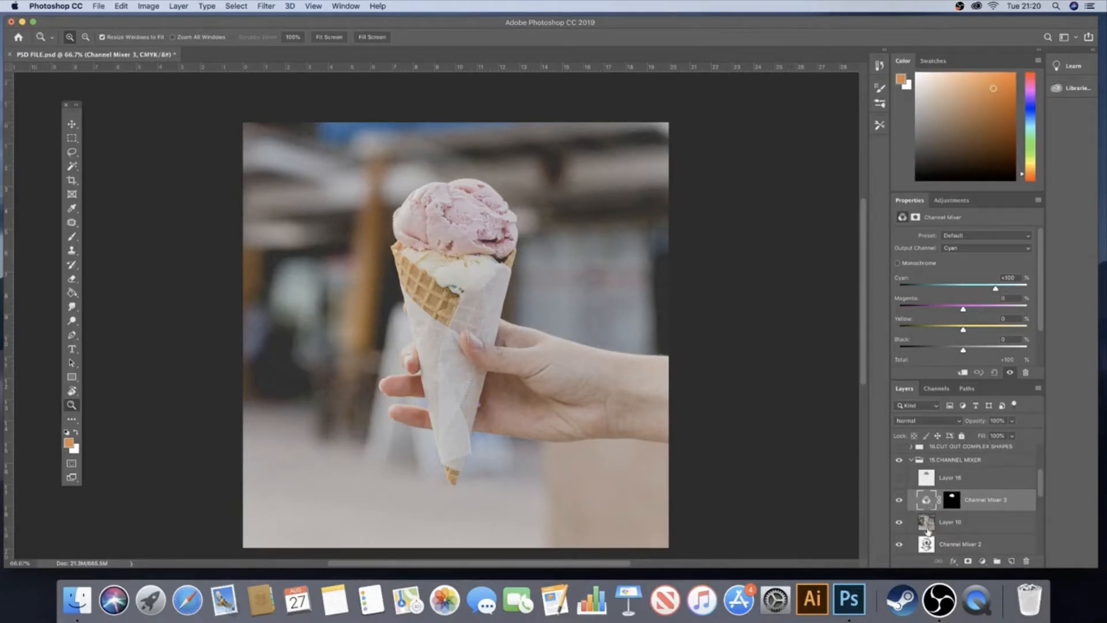
pyautogui.press('alt')
pyautogui.keyDown('alt'); pyautogui.click(909, 511); pyautogui.keyUp('alt')
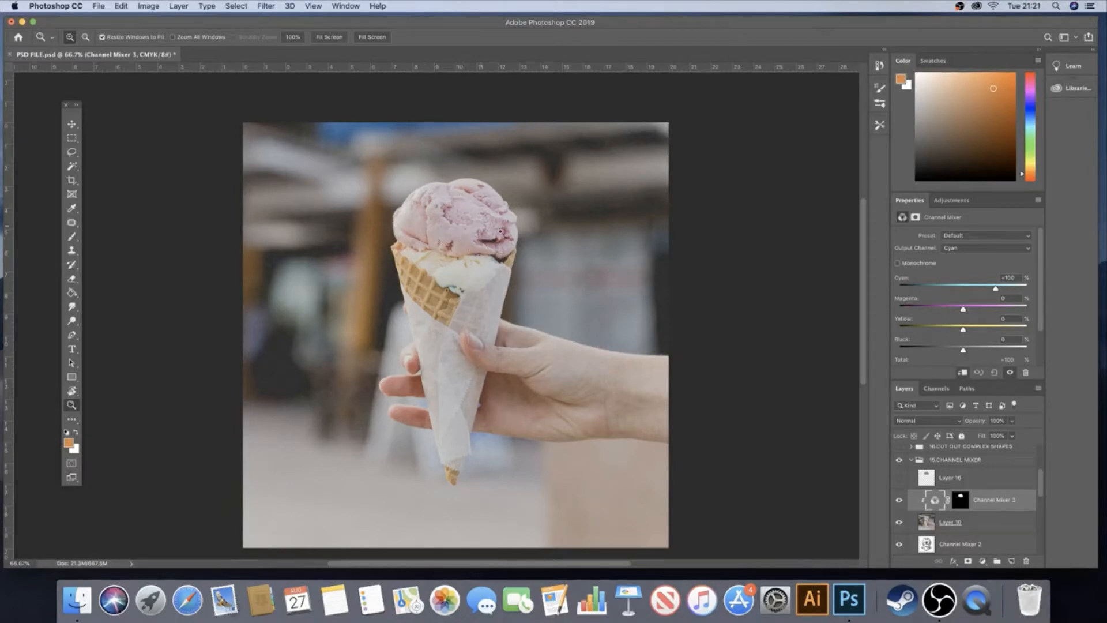
# In the Channel Mixer's Cyan output channel, lower the cyan contribution to 0%
pyautogui.click(972, 248)
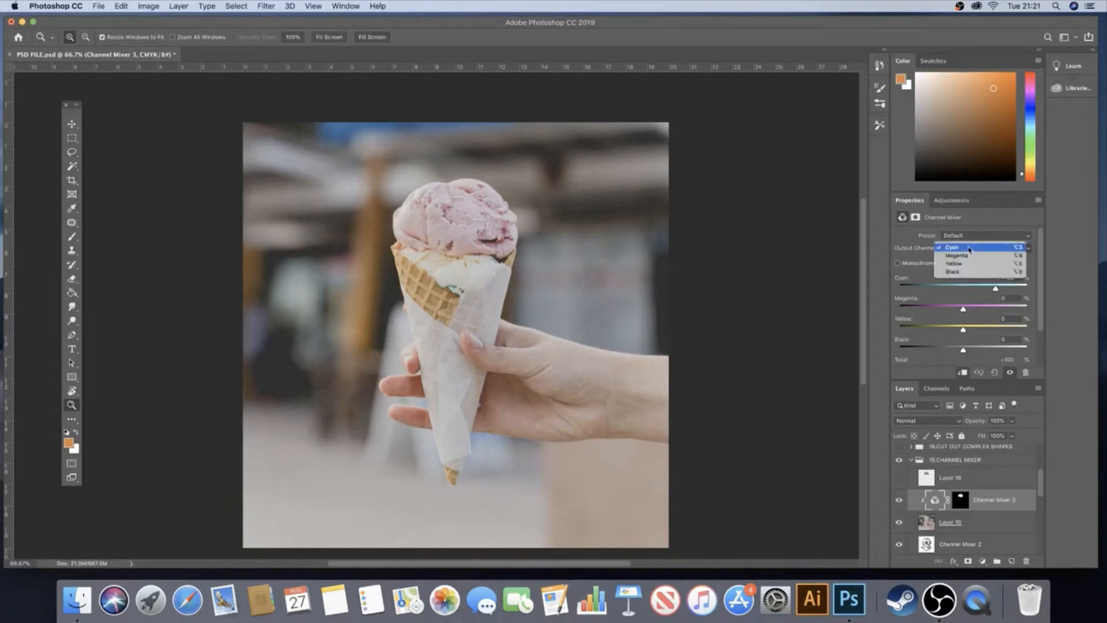
pyautogui.click(970, 249)
pyautogui.moveTo(995, 288); pyautogui.dragTo(964, 291)
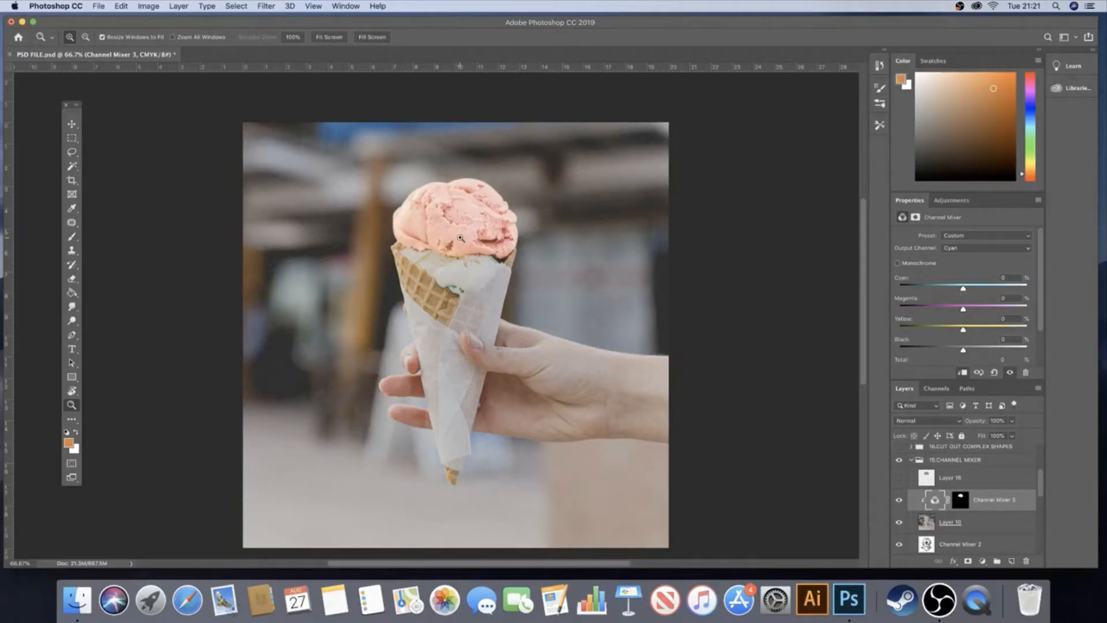
# Switch the Channel Mixer to the Magenta output channel and lower its magenta contribution to +50%
pyautogui.click(973, 249)
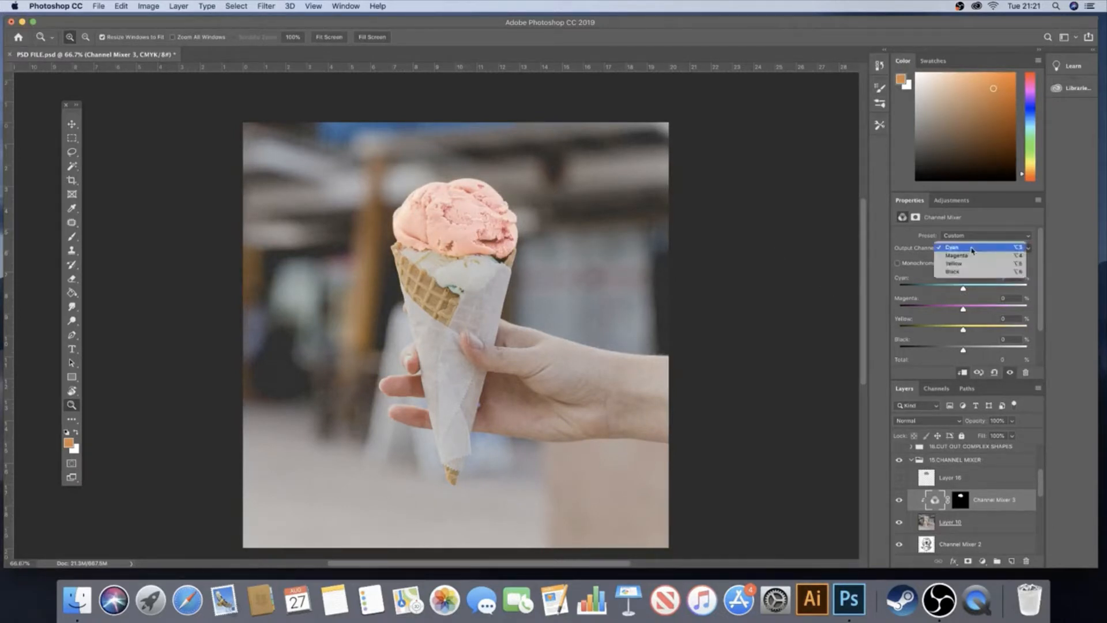
pyautogui.click(972, 256)
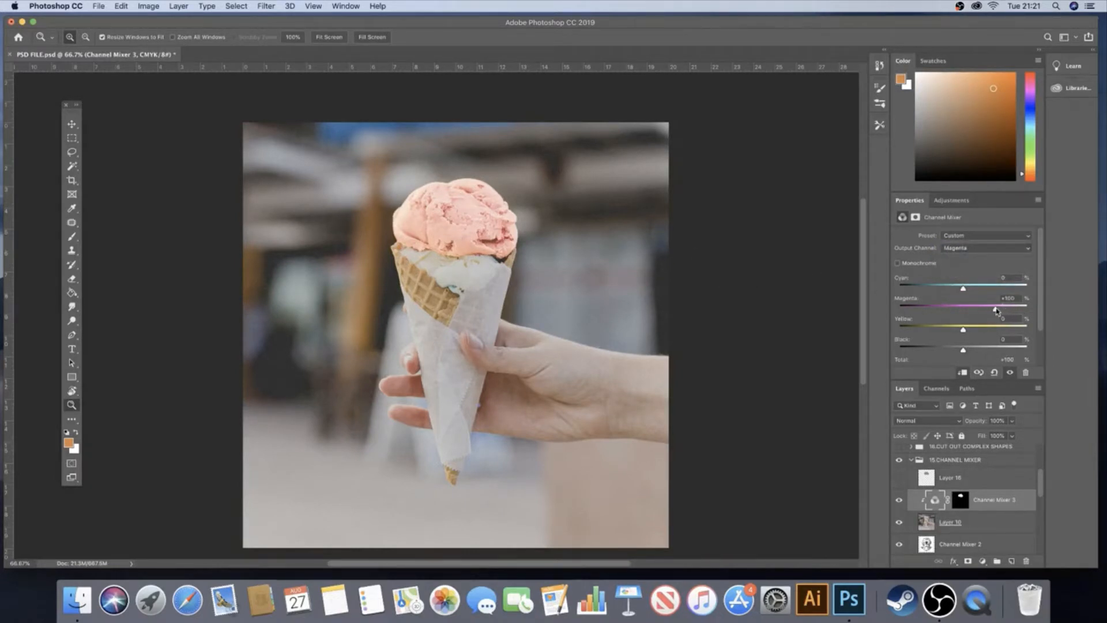
pyautogui.moveTo(996, 310); pyautogui.dragTo(975, 310)
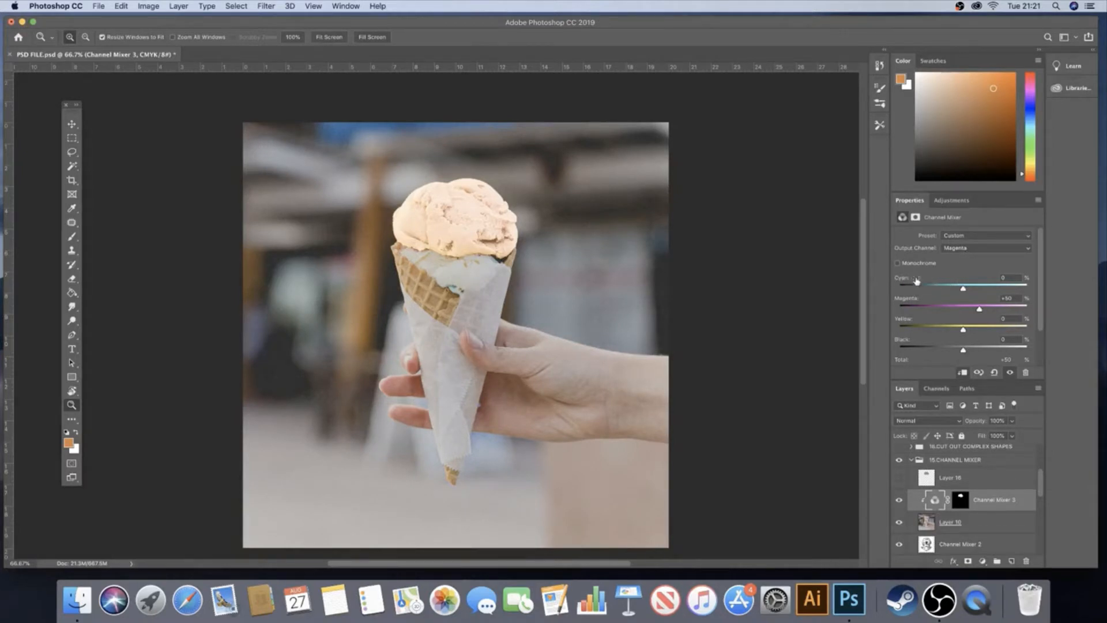
# In the Magenta output channel, raise the cyan contribution to +101% and the yellow contribution to +32%
pyautogui.click(976, 249)
pyautogui.click(974, 250)
pyautogui.moveTo(964, 290); pyautogui.dragTo(989, 290)
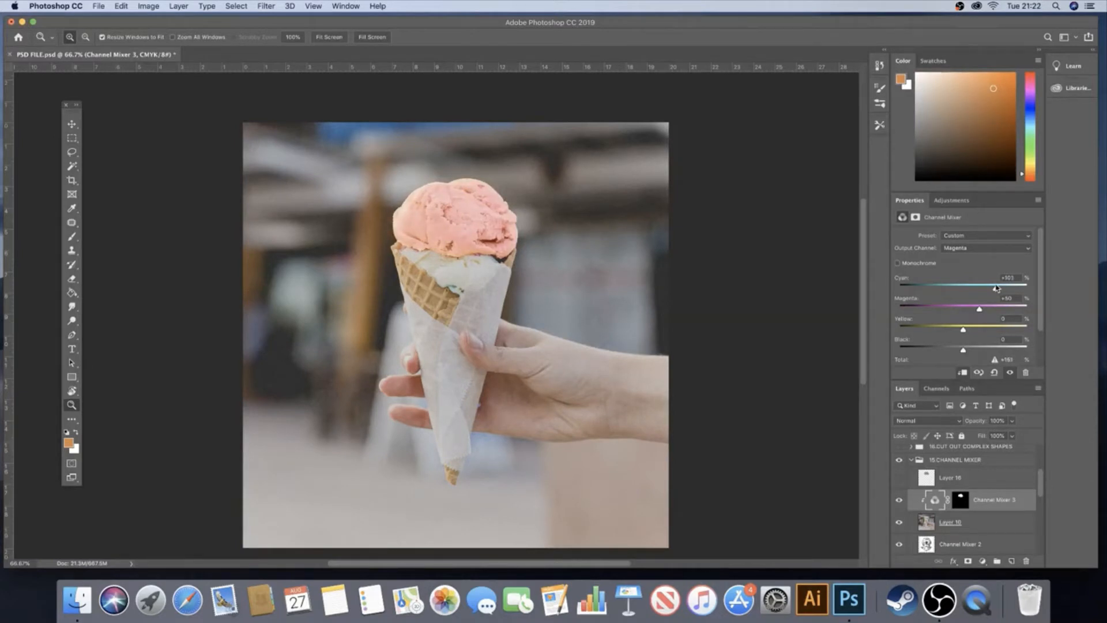
pyautogui.moveTo(996, 288); pyautogui.dragTo(995, 288)
pyautogui.click(968, 251)
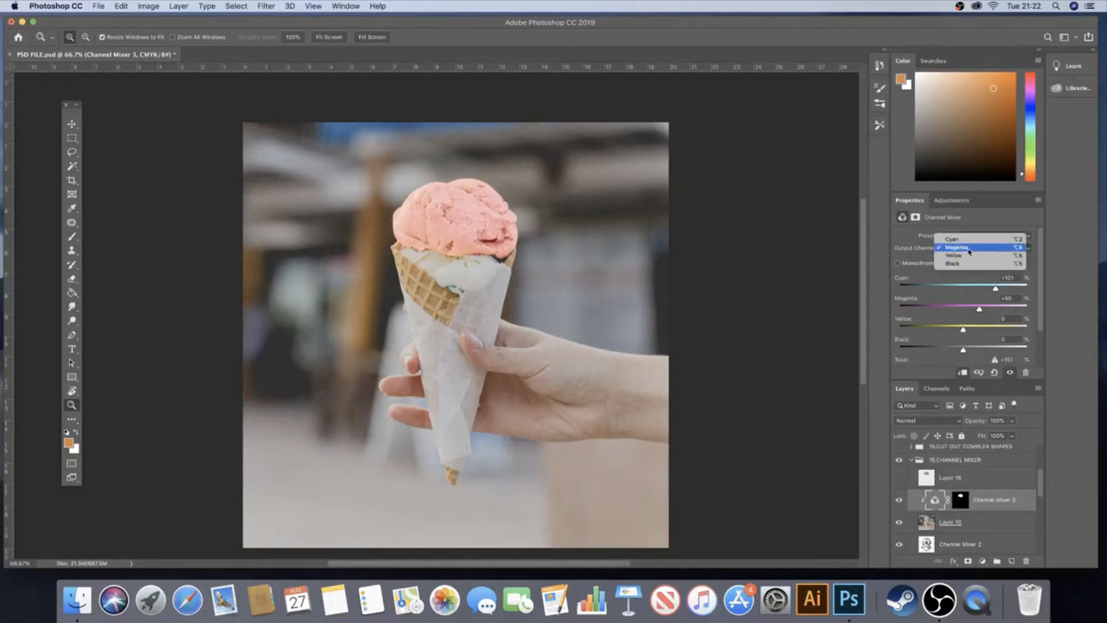
pyautogui.click(969, 251)
pyautogui.moveTo(964, 331); pyautogui.dragTo(980, 330)
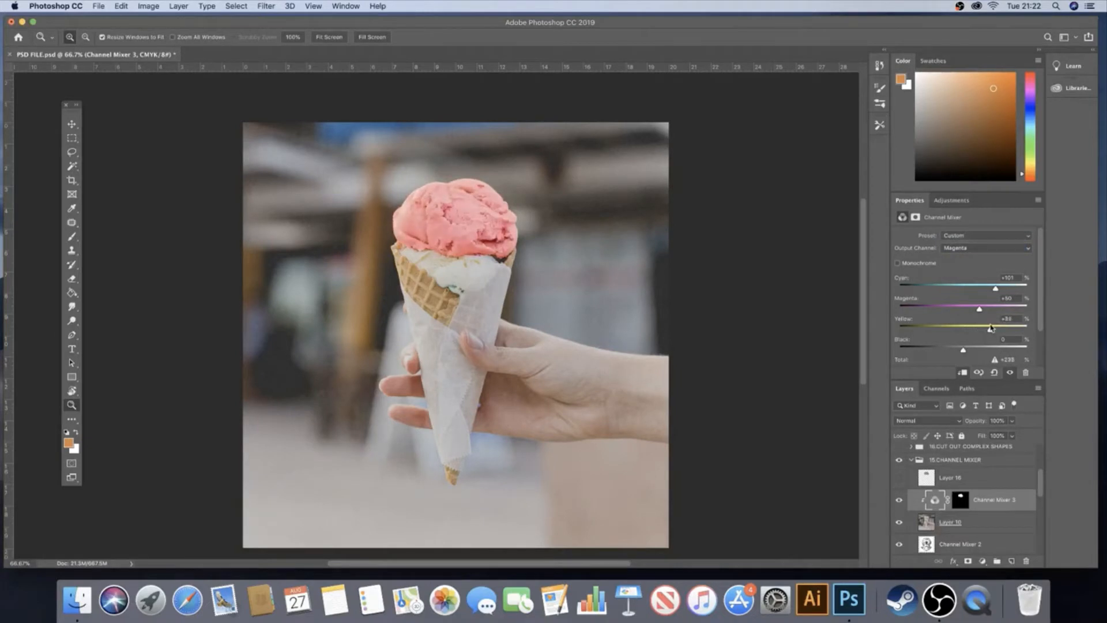
pyautogui.moveTo(989, 328)
pyautogui.mouseDown()
pyautogui.moveTo(973, 331)
pyautogui.moveTo(1022, 328)
pyautogui.moveTo(974, 330)
pyautogui.mouseUp()
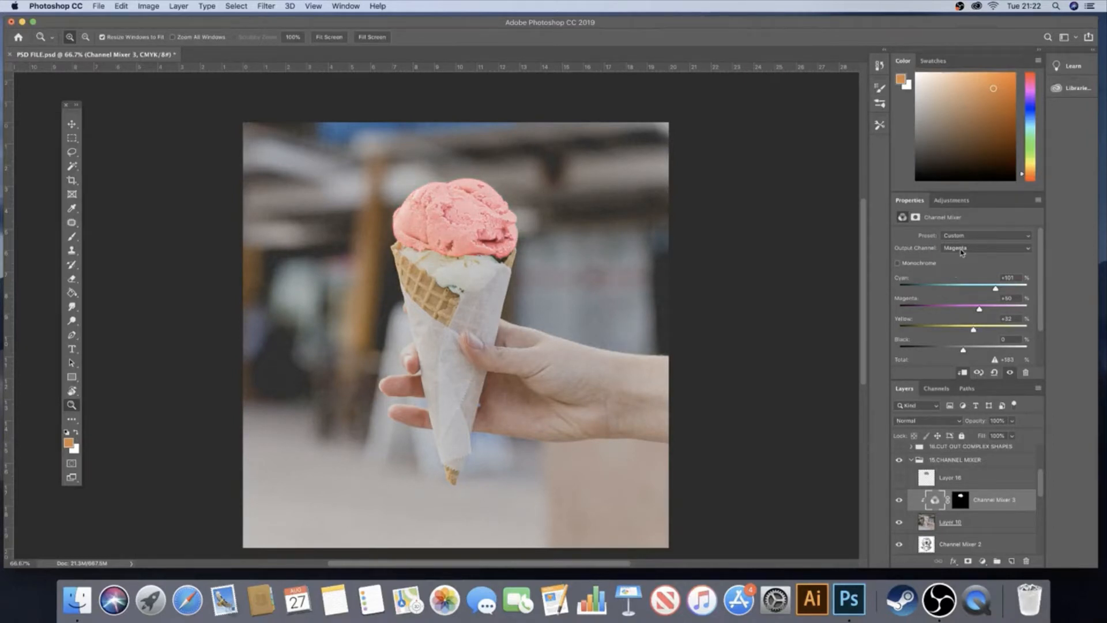
# Switch back to the Cyan output channel and raise its magenta contribution to +99%
pyautogui.click(961, 249)
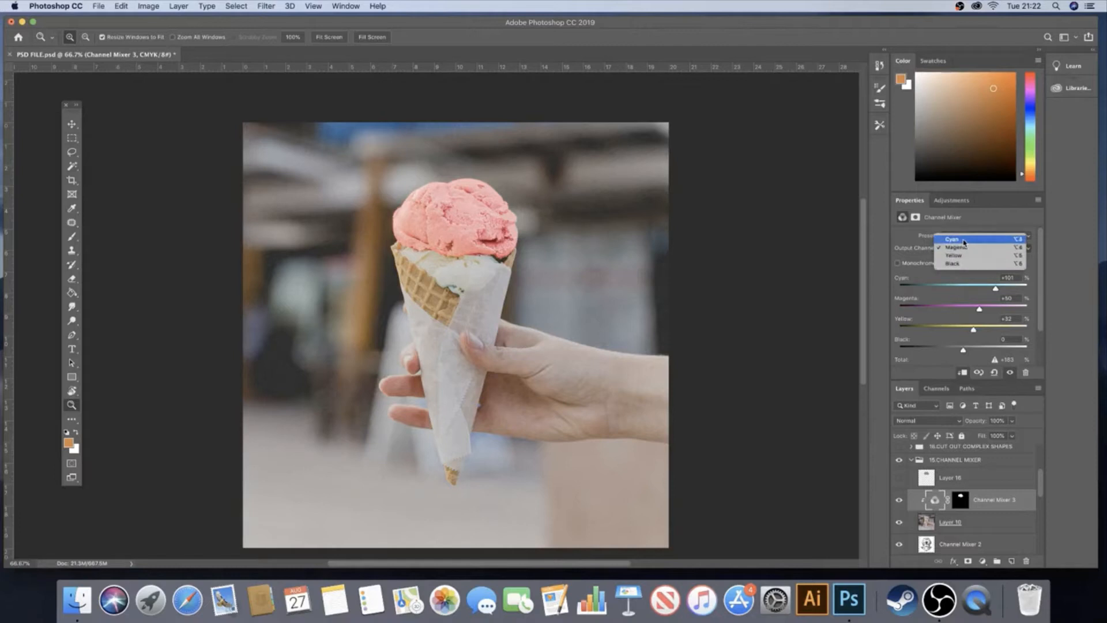
pyautogui.click(964, 243)
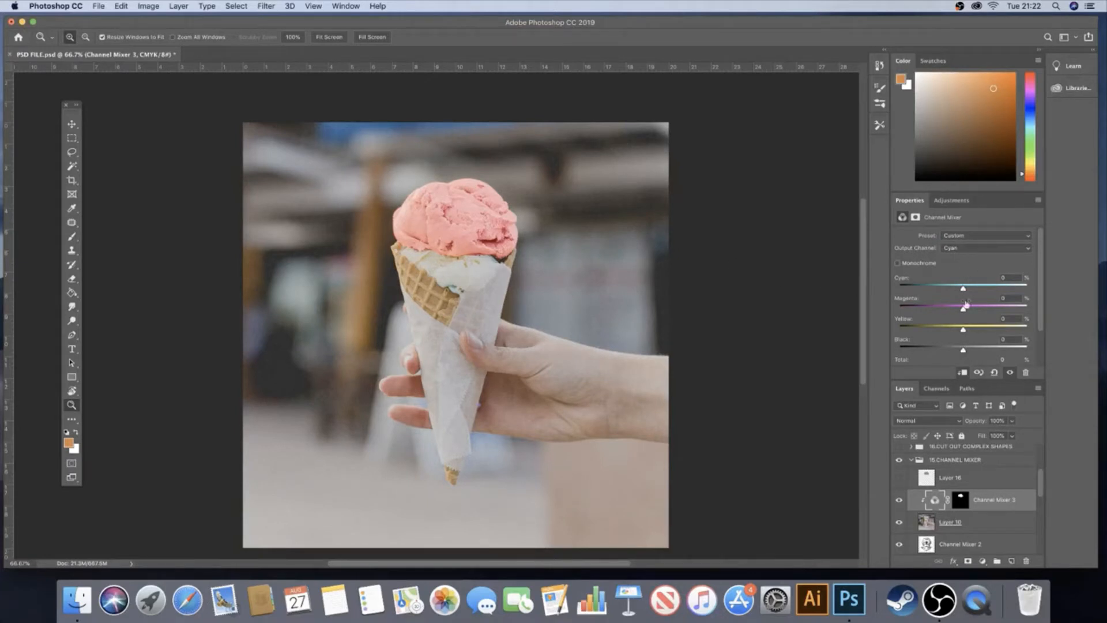
pyautogui.moveTo(965, 312); pyautogui.dragTo(985, 310)
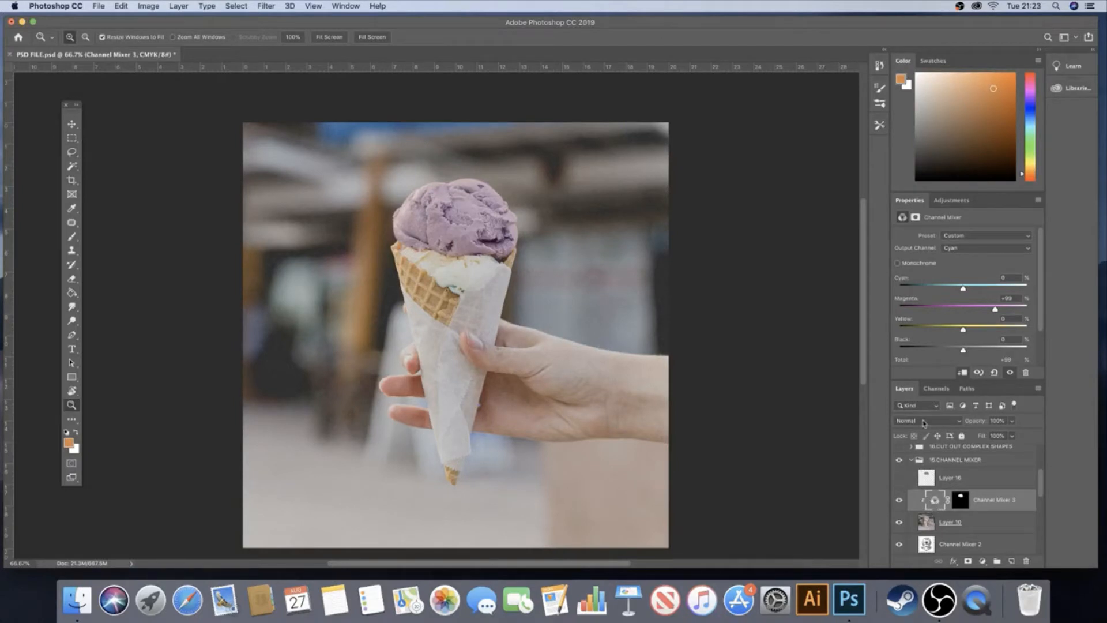
# Try raising the cyan contribution in the Black output channel and return it to 0%
pyautogui.click(961, 249)
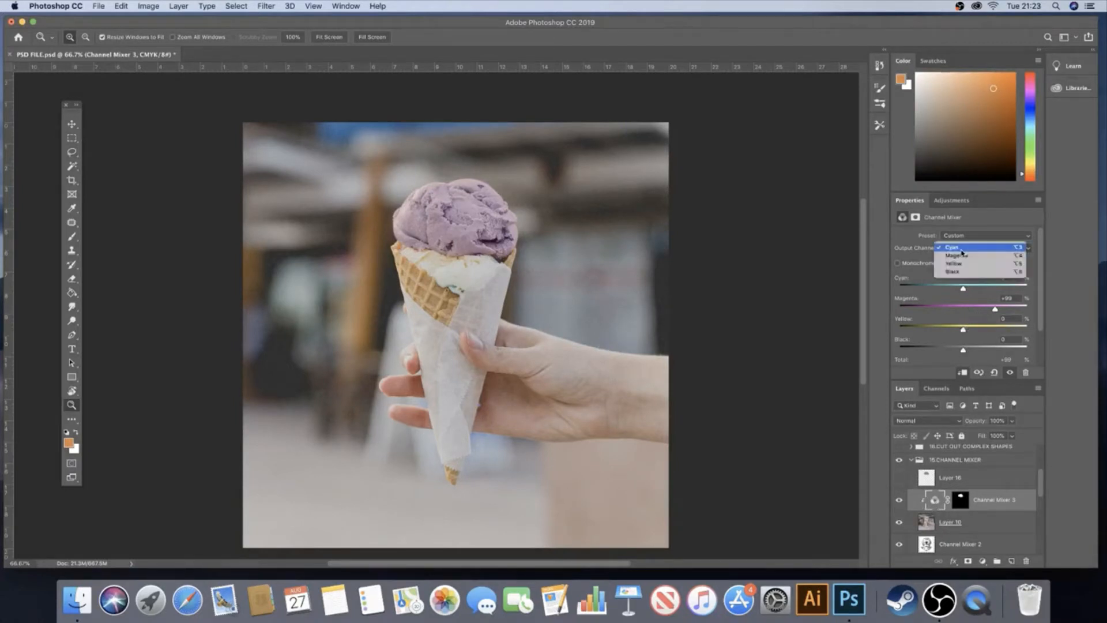
pyautogui.click(961, 274)
pyautogui.moveTo(964, 287); pyautogui.dragTo(988, 288)
pyautogui.moveTo(998, 286)
pyautogui.mouseDown()
pyautogui.moveTo(1011, 286)
pyautogui.moveTo(998, 285)
pyautogui.mouseUp()
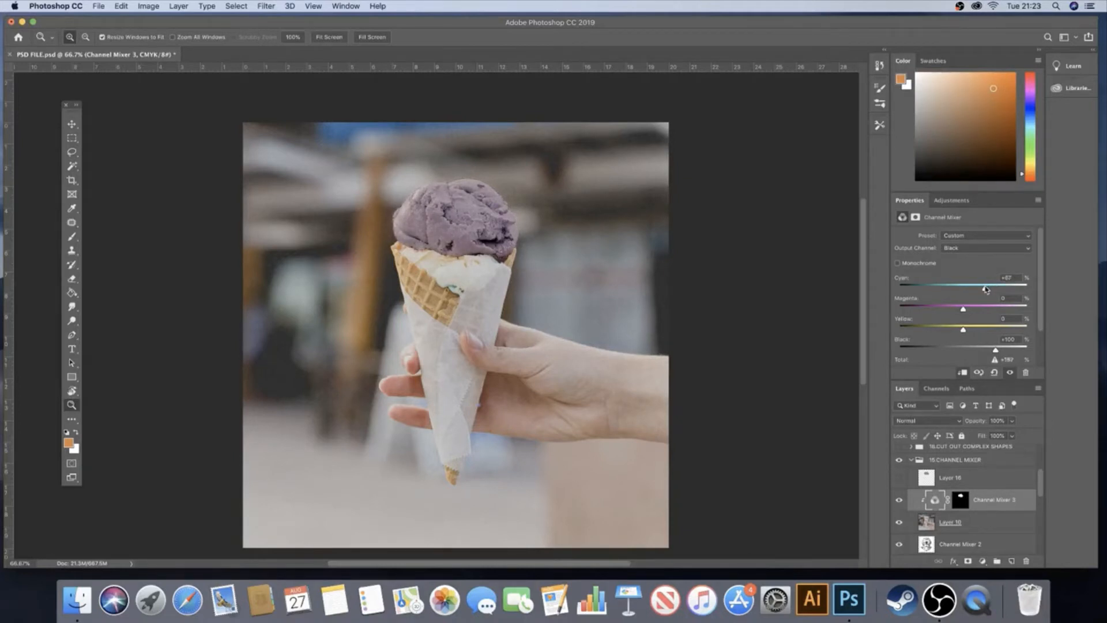
pyautogui.moveTo(984, 290); pyautogui.dragTo(963, 294)
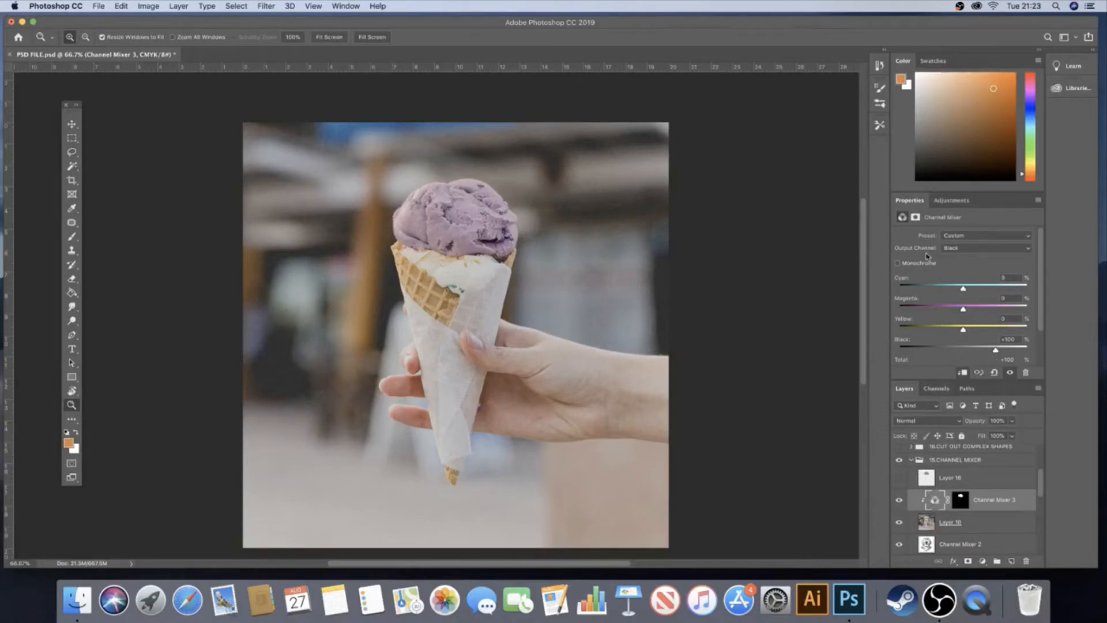
# Reset the Cyan output channel by setting cyan to 100% and magenta to 0%
pyautogui.click(987, 250)
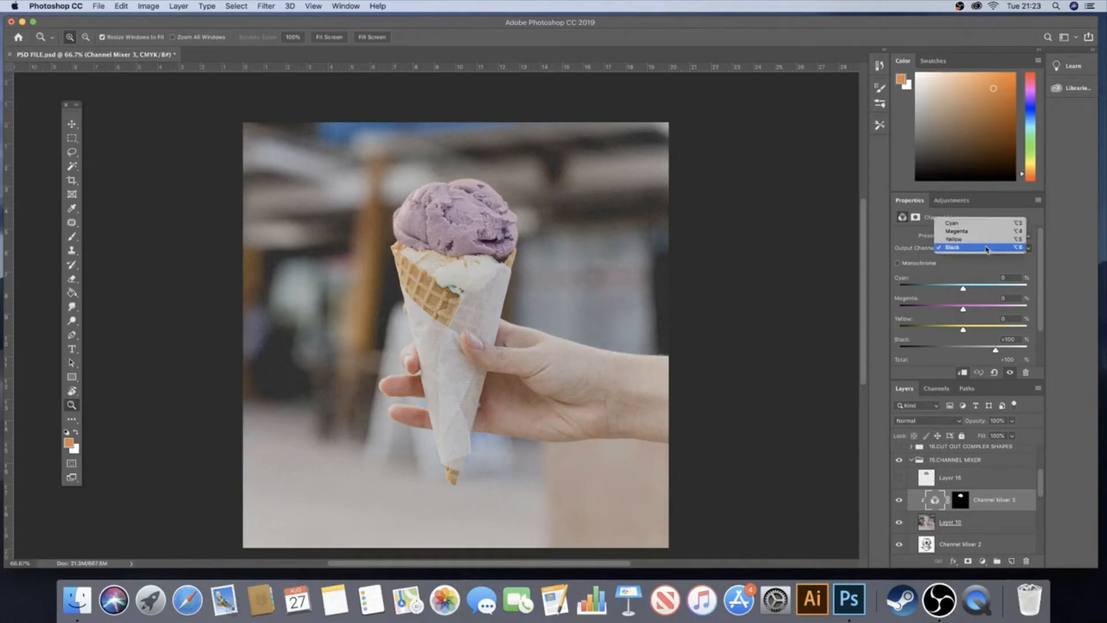
pyautogui.click(984, 219)
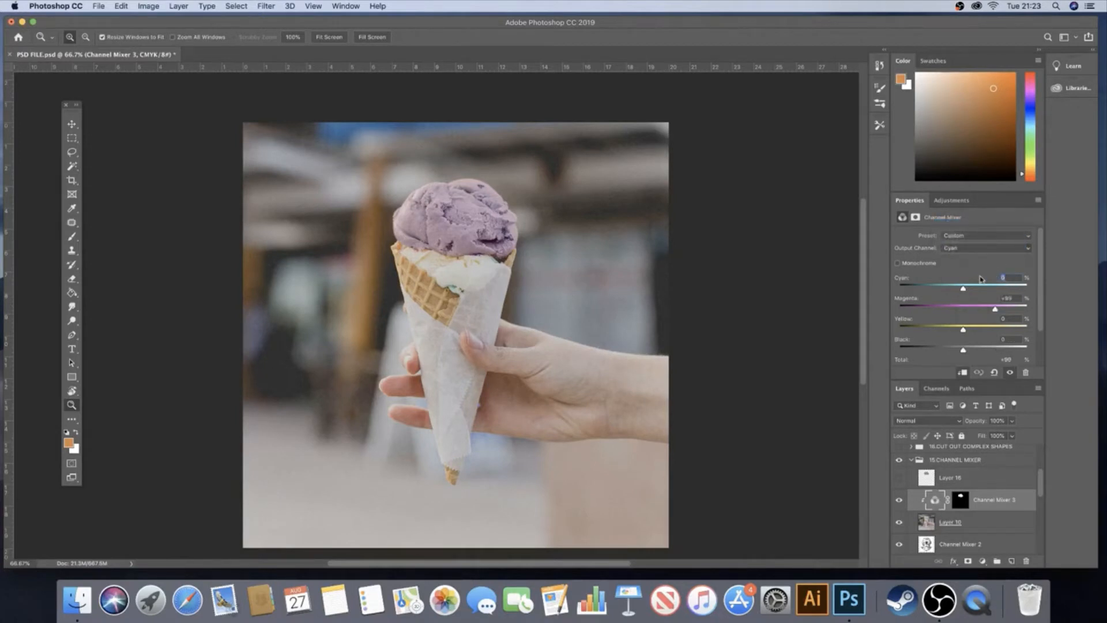
pyautogui.write('100')
pyautogui.press('Tab')
pyautogui.write('0')
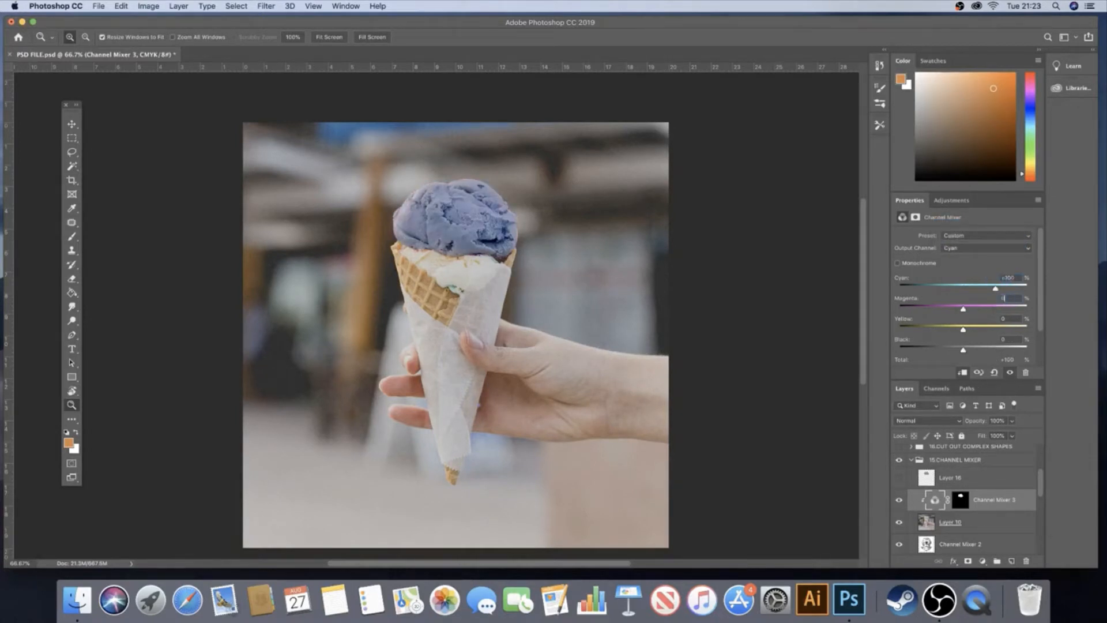
pyautogui.press('Tab')
# Reset the Magenta output channel to cyan 0%, magenta 100% and yellow 0%
pyautogui.click(975, 250)
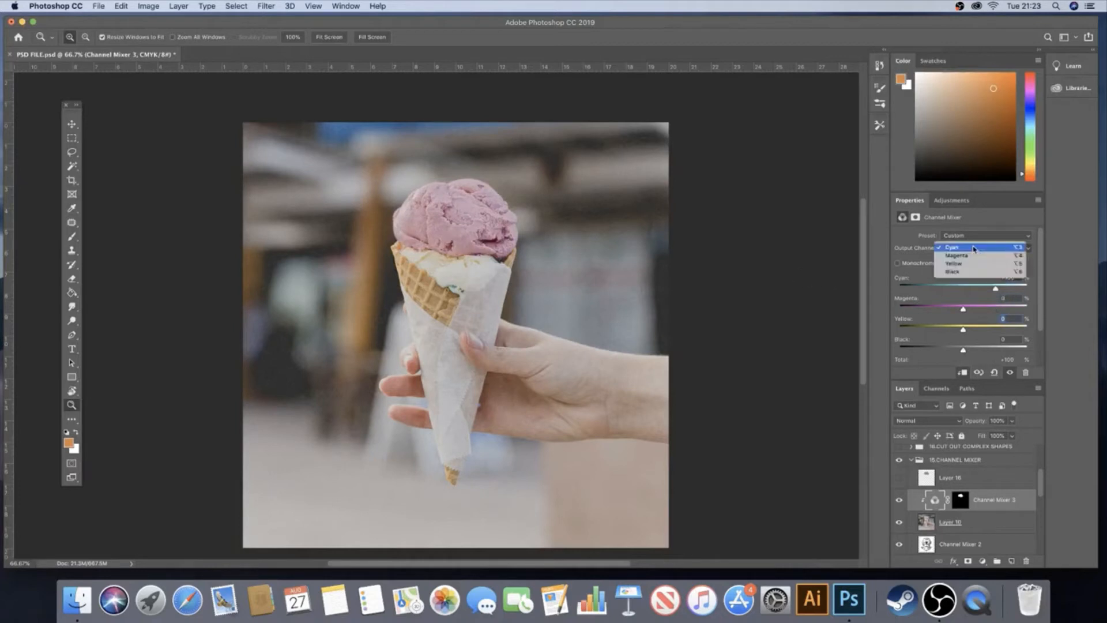
pyautogui.click(976, 259)
pyautogui.click(1016, 277)
pyautogui.write('0')
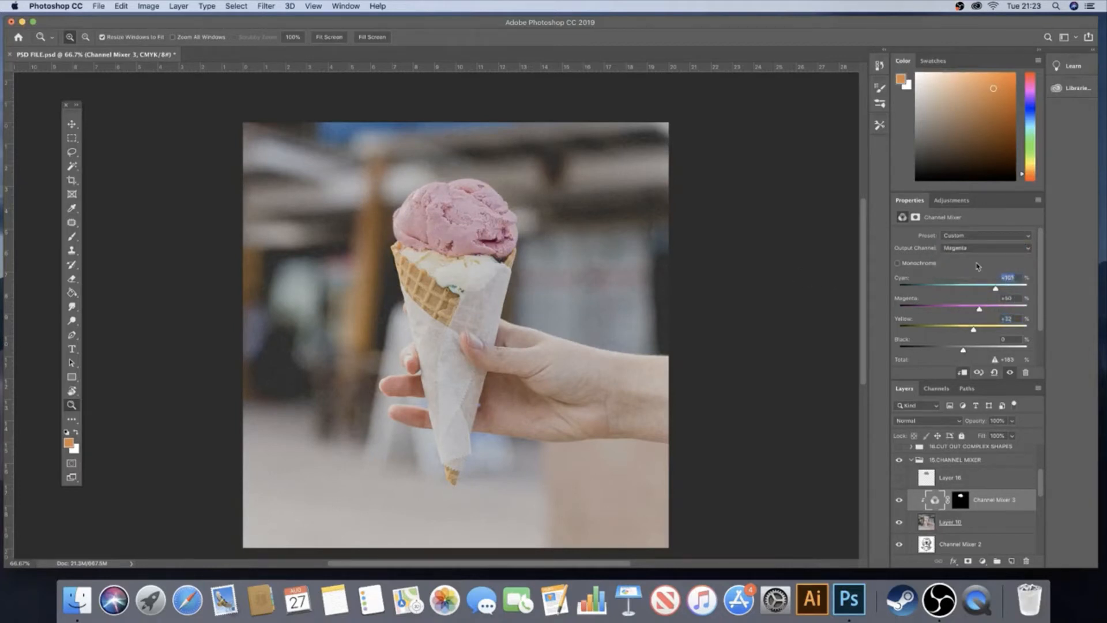
pyautogui.press('Tab')
pyautogui.write('100')
pyautogui.press('Tab')
pyautogui.write('0')
pyautogui.press('Tab')
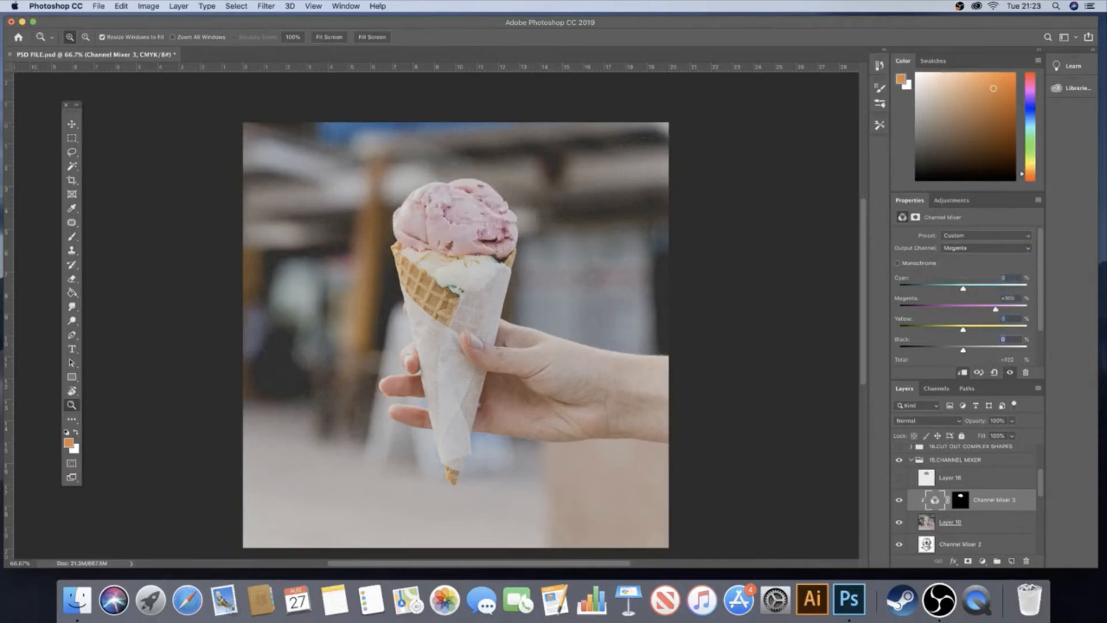
# Try a monochrome channel mix on the scoop with cyan at +126% and magenta at +50%, and undo it
pyautogui.click(949, 248)
pyautogui.click(975, 258)
pyautogui.click(969, 248)
pyautogui.click(980, 259)
pyautogui.click(898, 264)
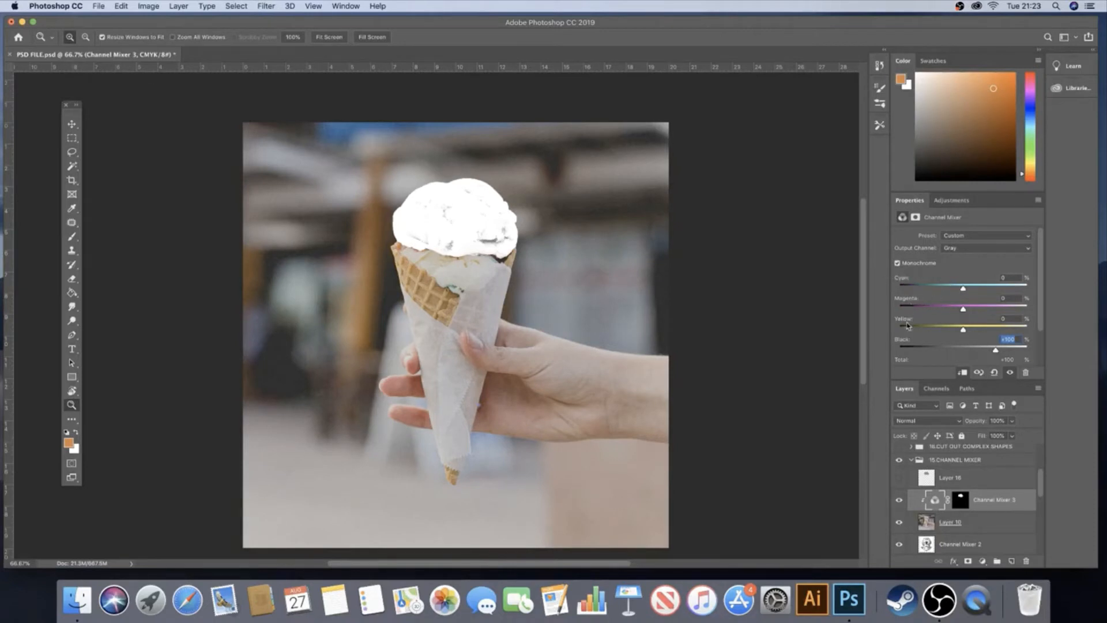
pyautogui.moveTo(963, 289); pyautogui.dragTo(979, 310)
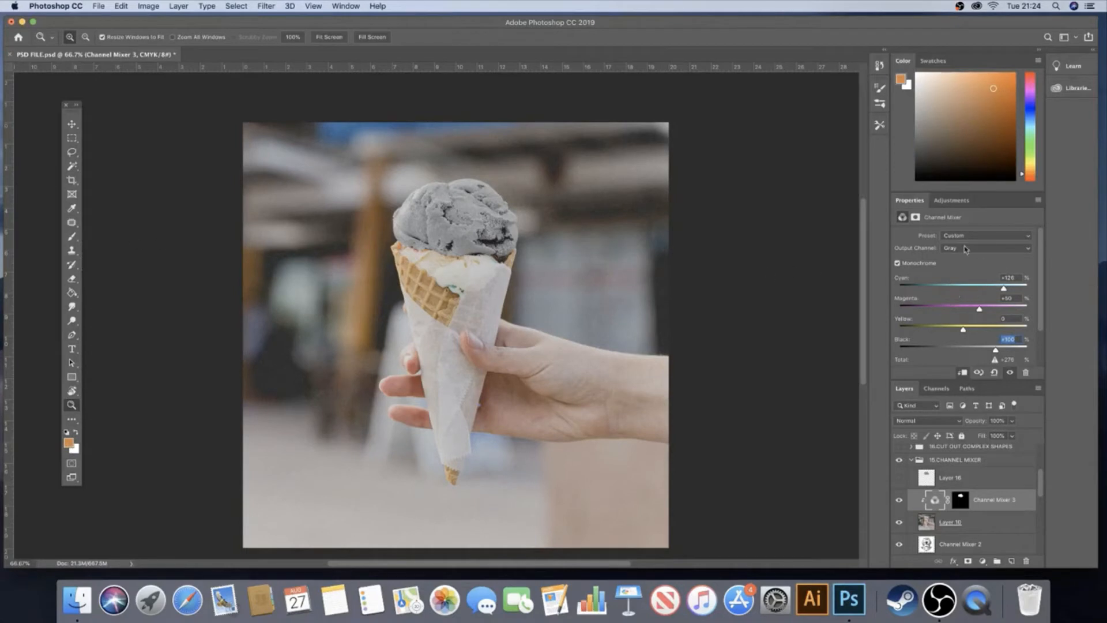
pyautogui.click(898, 264)
pyautogui.click(902, 264)
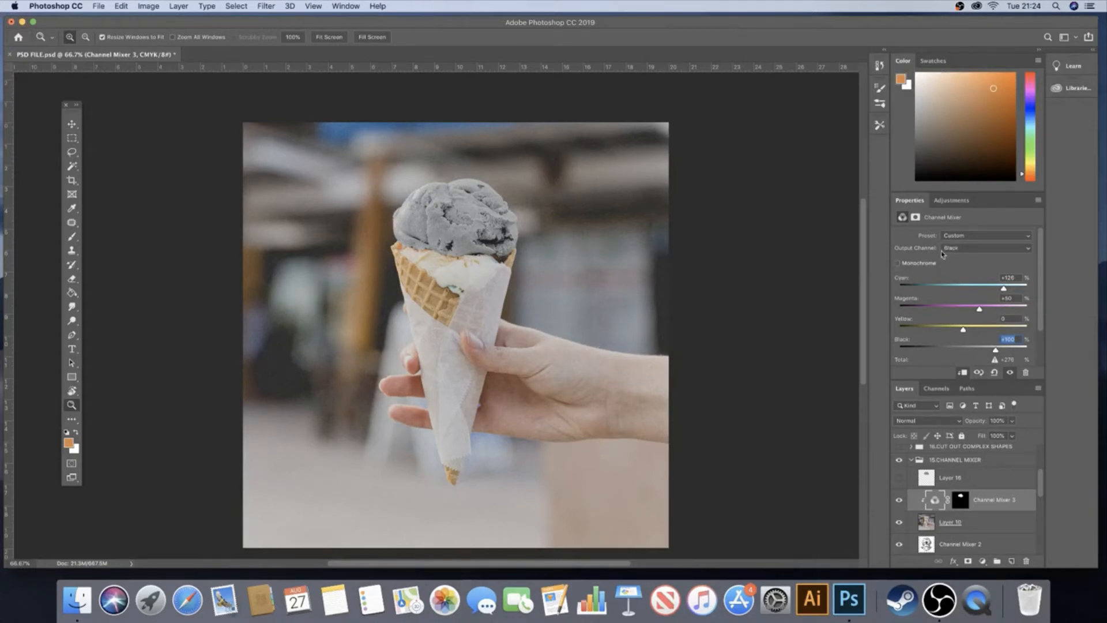
pyautogui.click(904, 265)
pyautogui.press('super+z')
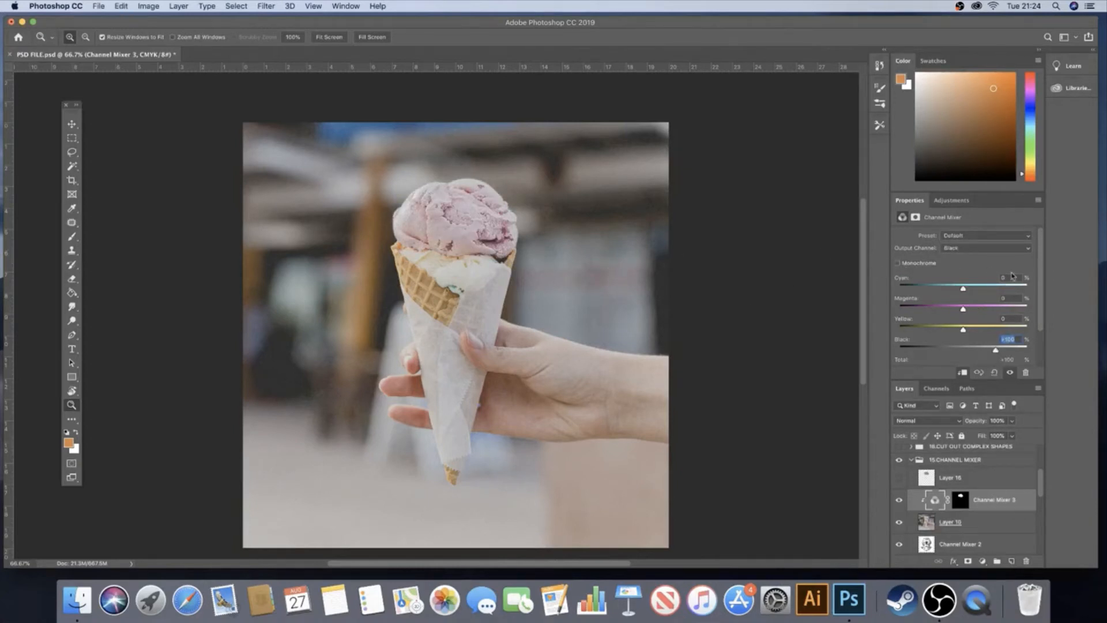
# In the Magenta output channel, raise the cyan contribution to +91% and magenta to +106%
pyautogui.click(979, 248)
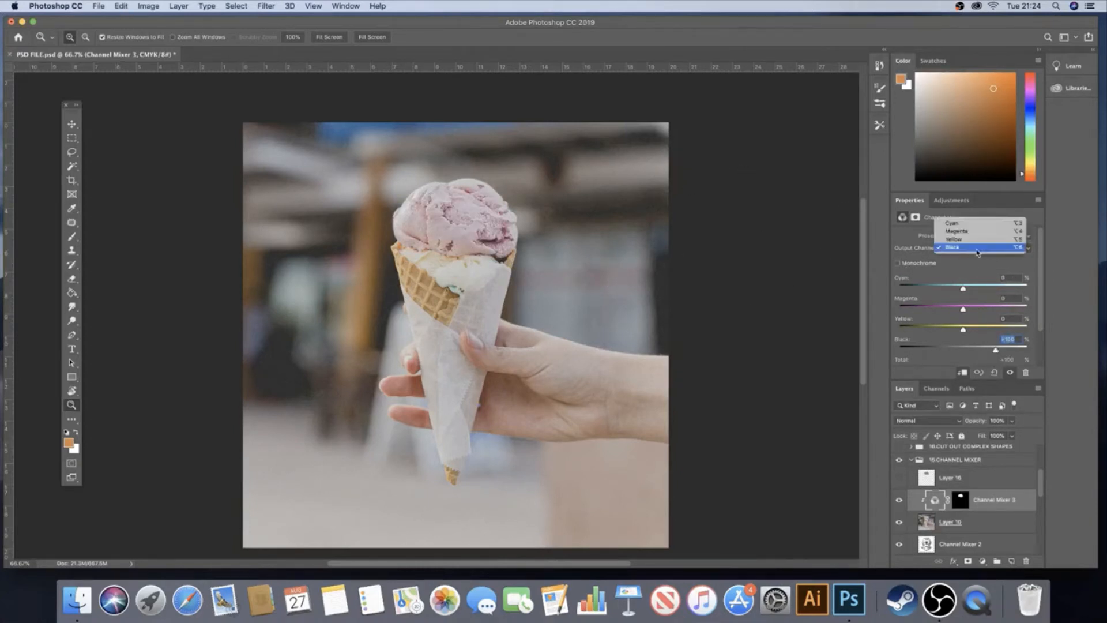
pyautogui.click(974, 231)
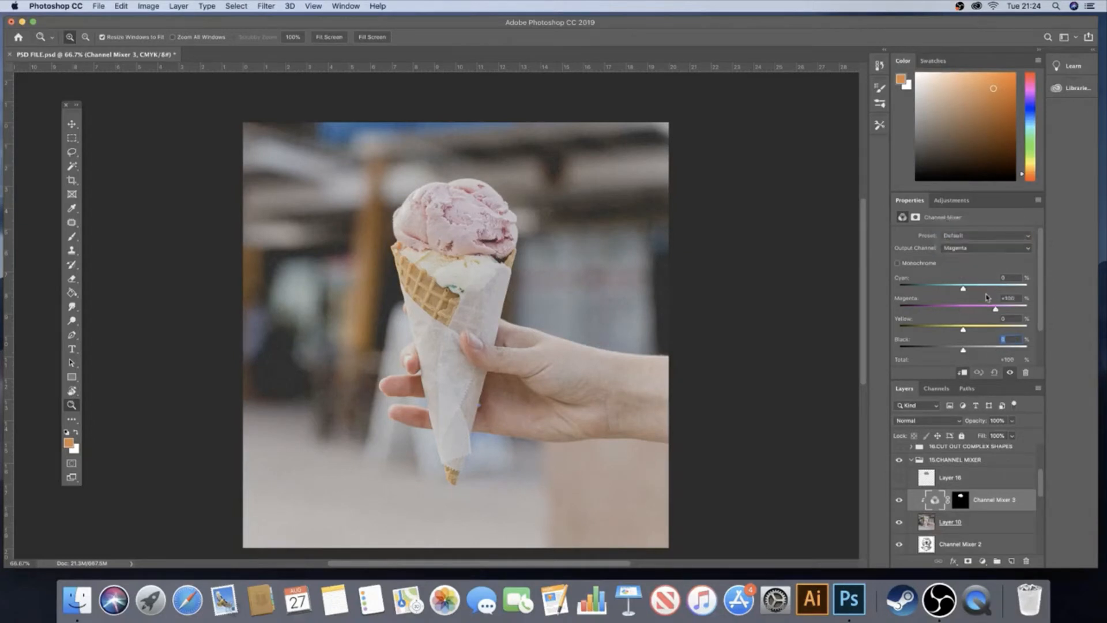
pyautogui.moveTo(995, 311)
pyautogui.mouseDown()
pyautogui.moveTo(982, 311)
pyautogui.moveTo(997, 310)
pyautogui.moveTo(992, 288)
pyautogui.mouseUp()
# In the Cyan output channel, raise the magenta contribution to +104% to turn the scoop purple-blue
pyautogui.click(980, 248)
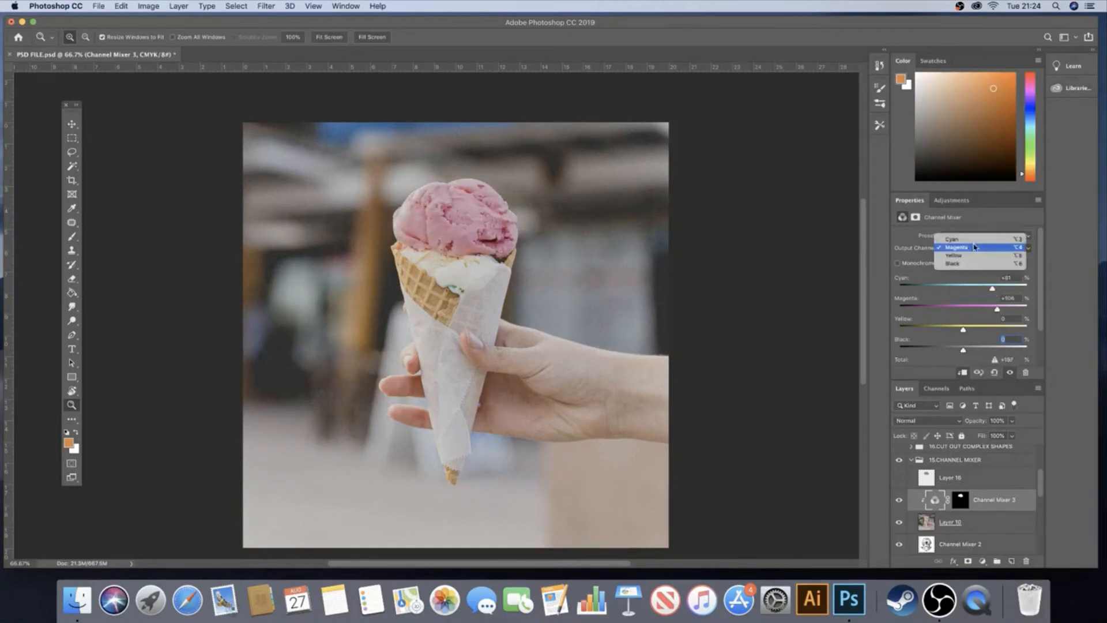
pyautogui.click(969, 238)
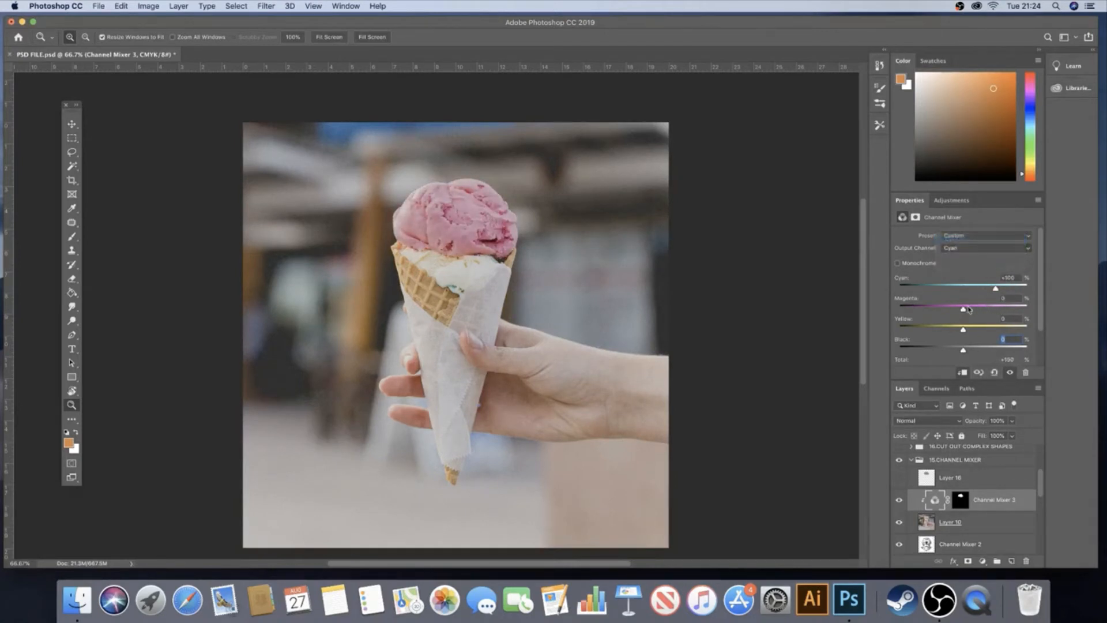
pyautogui.moveTo(970, 310); pyautogui.dragTo(996, 309)
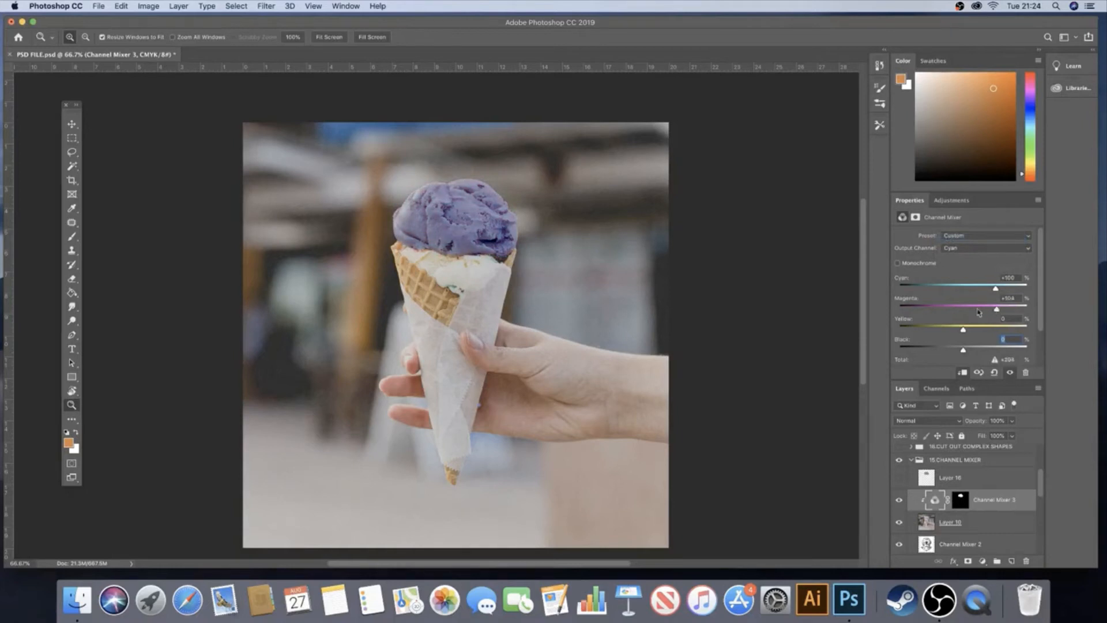
# Target the Channel Mixer 3 layer mask and switch to the Brush tool with a smaller tip for the scoop's edge
pyautogui.click(470, 233)
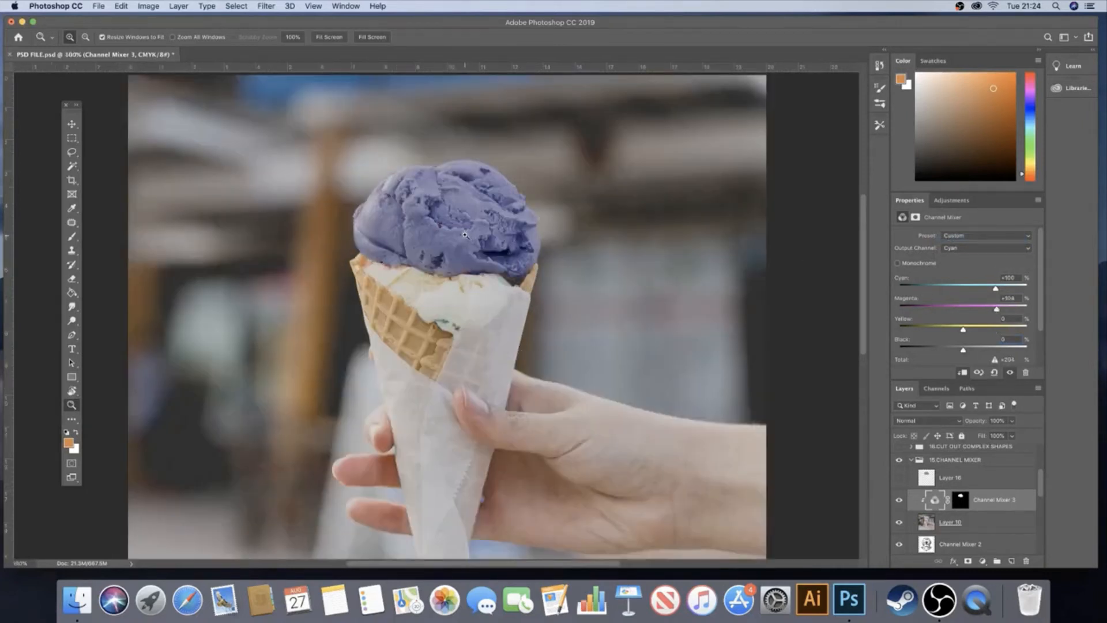
pyautogui.click(465, 237)
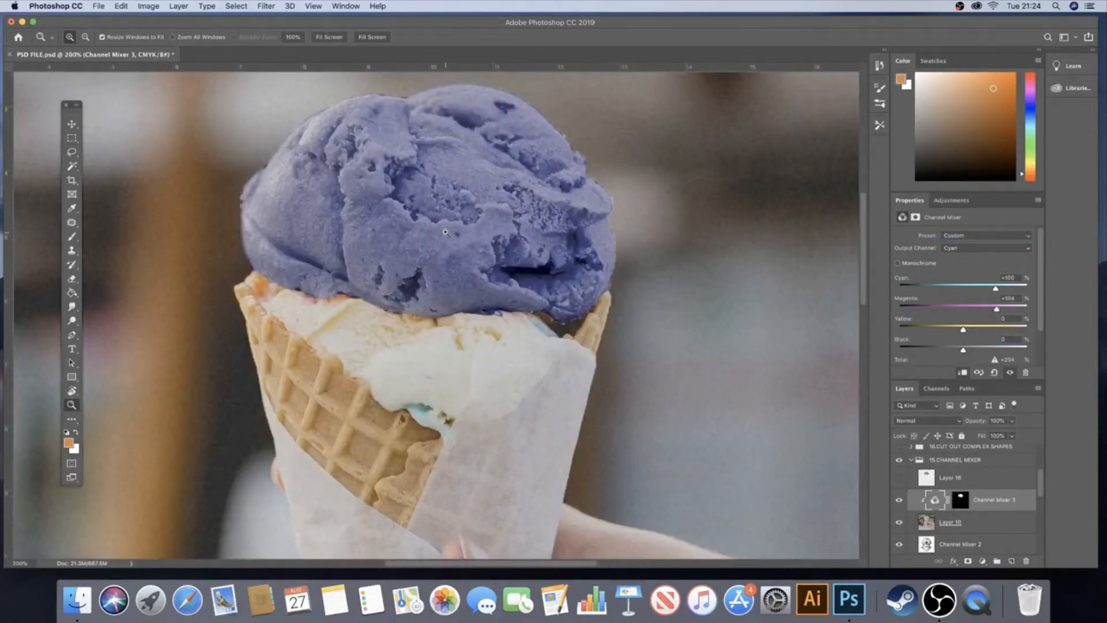
pyautogui.moveTo(445, 232); pyautogui.dragTo(473, 273)
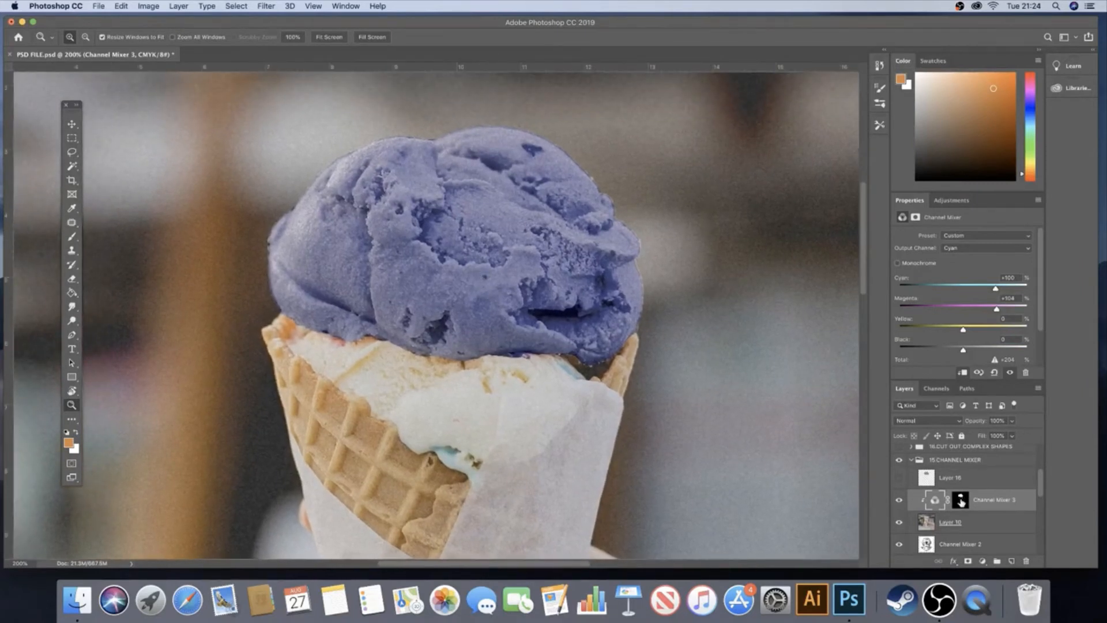
pyautogui.click(961, 501)
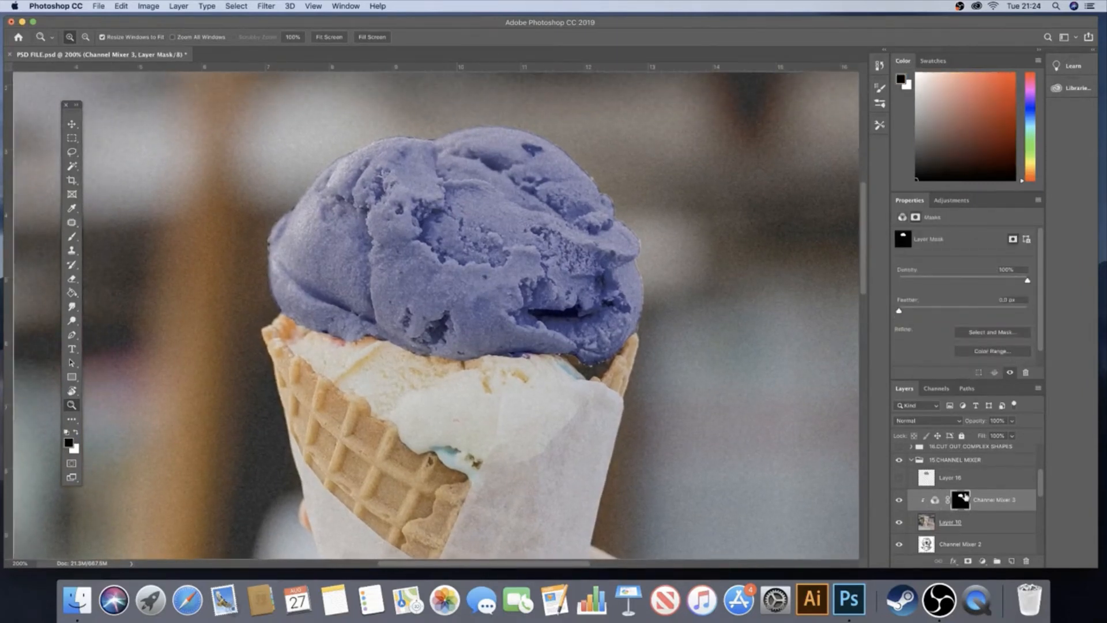
pyautogui.scroll(-3, 952, 519)
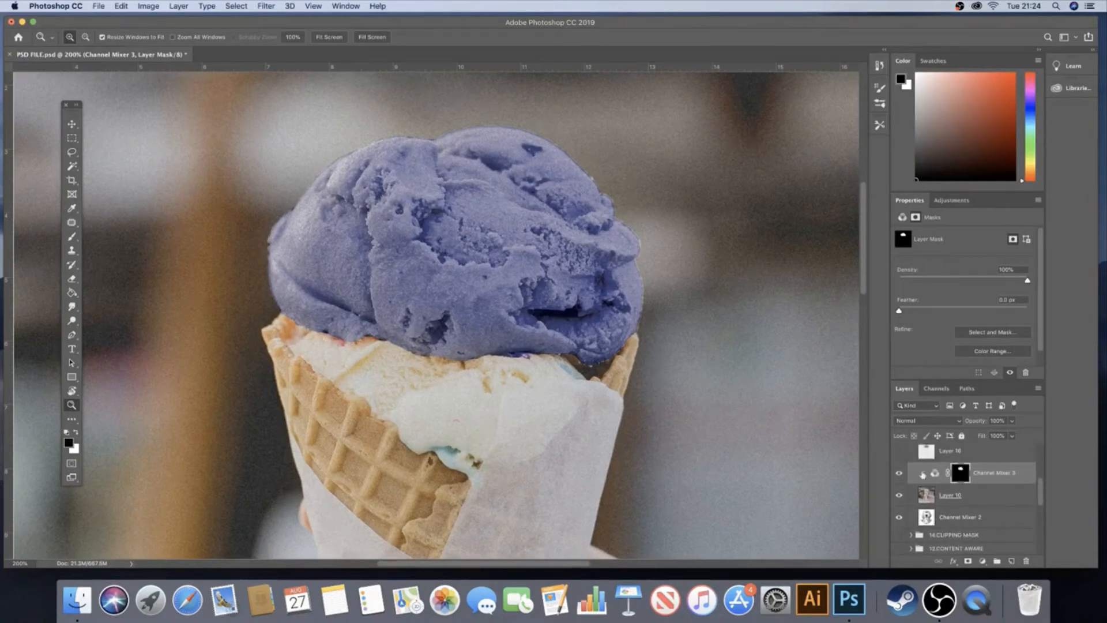
pyautogui.click(71, 279)
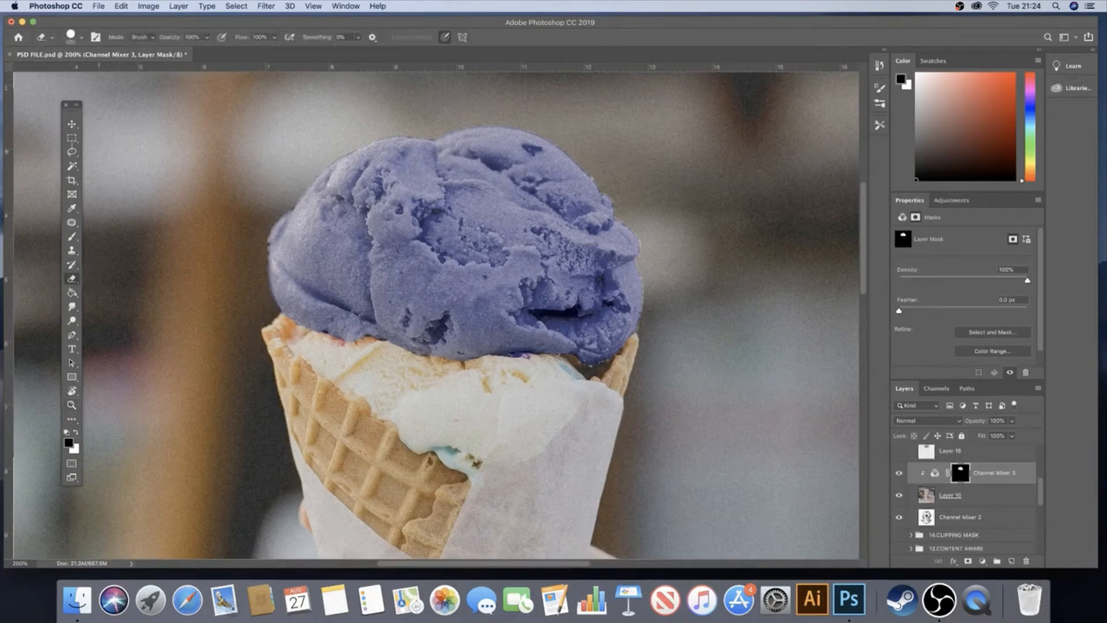
pyautogui.click(72, 236)
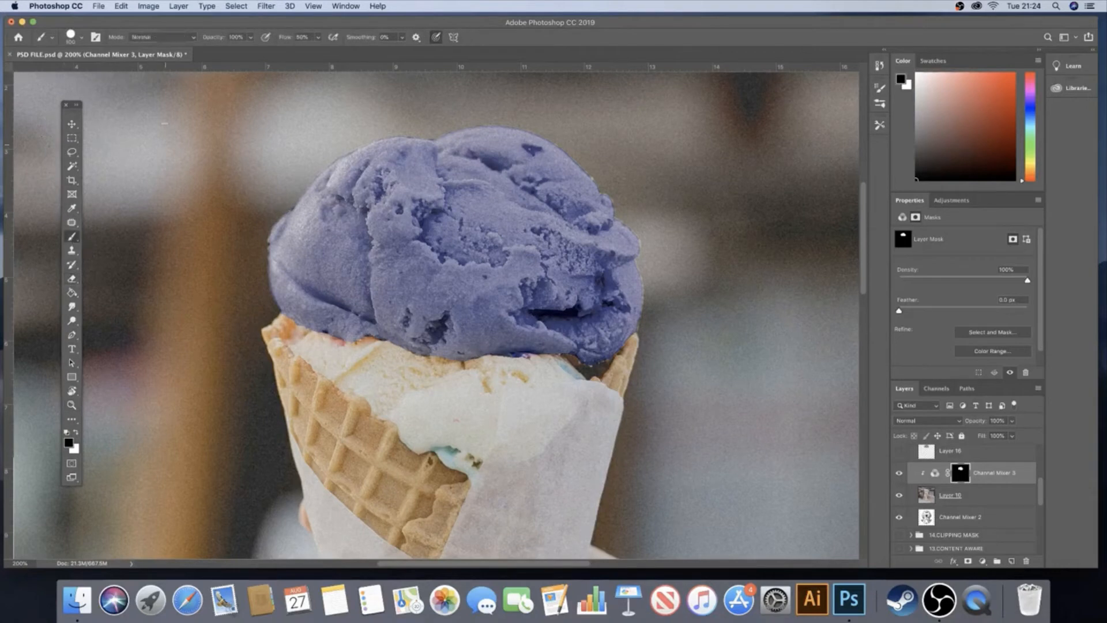
pyautogui.press('[')
pyautogui.press('[')
pyautogui.press('[')
pyautogui.press('[')
pyautogui.press('[')
# Touch up the mask along the scoop's lower edge near the cone with a soft round brush, alternating black and white paint
pyautogui.moveTo(299, 319); pyautogui.dragTo(308, 317)
pyautogui.press('x')
pyautogui.click(81, 37)
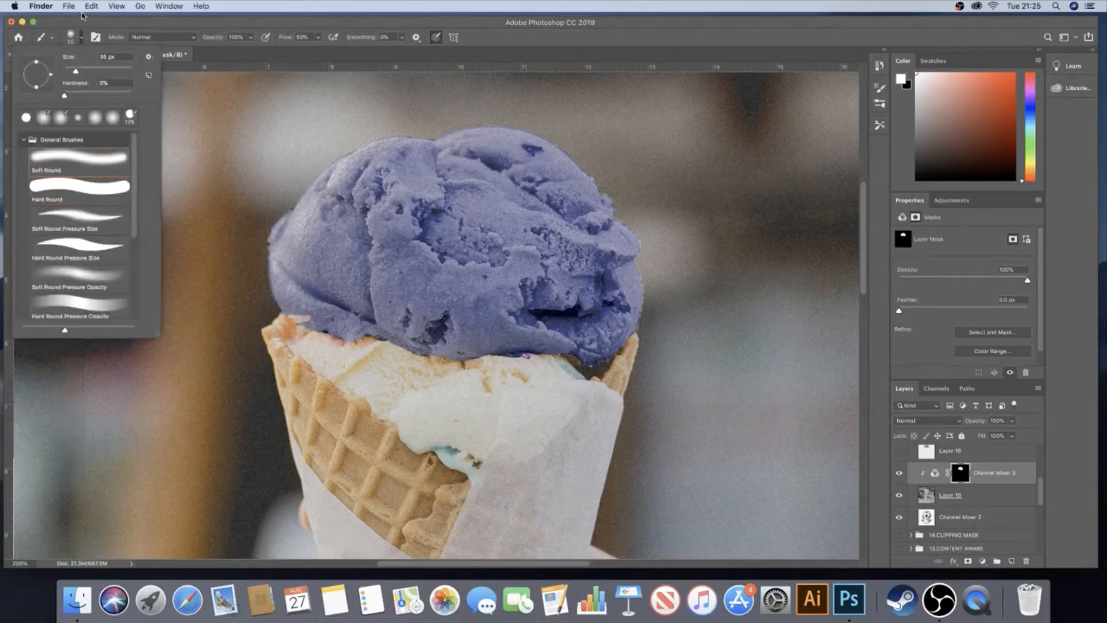
pyautogui.click(315, 285)
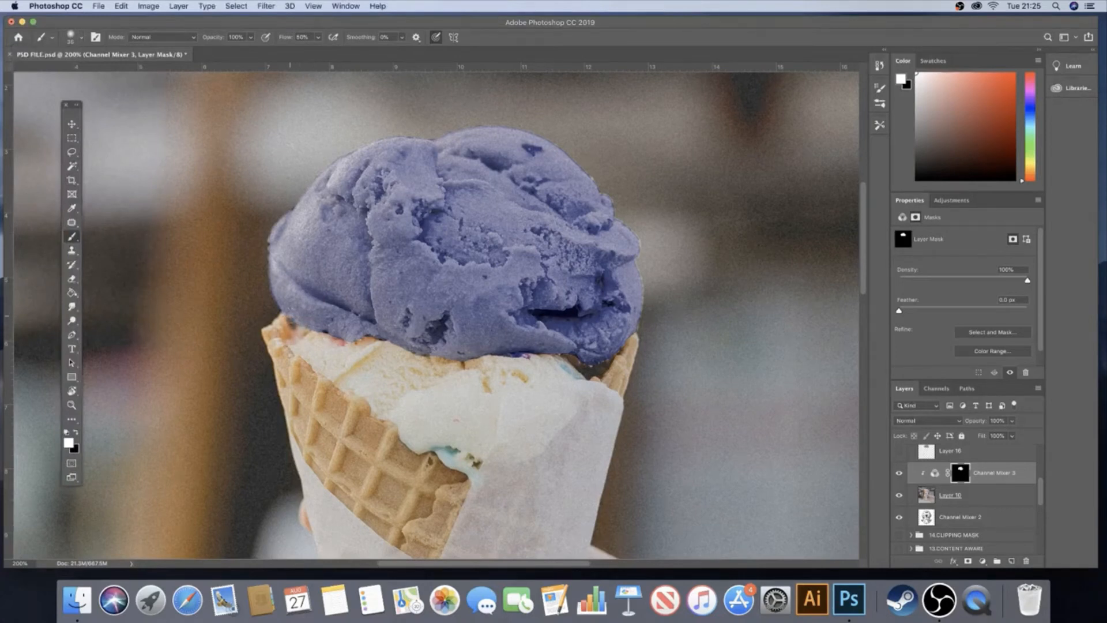
pyautogui.moveTo(305, 327)
pyautogui.mouseDown()
pyautogui.moveTo(329, 341)
pyautogui.moveTo(304, 363)
pyautogui.moveTo(374, 389)
pyautogui.moveTo(375, 411)
pyautogui.moveTo(371, 375)
pyautogui.moveTo(334, 349)
pyautogui.moveTo(378, 342)
pyautogui.moveTo(456, 398)
pyautogui.moveTo(439, 404)
pyautogui.moveTo(456, 401)
pyautogui.moveTo(375, 346)
pyautogui.moveTo(304, 341)
pyautogui.moveTo(325, 355)
pyautogui.moveTo(323, 378)
pyautogui.moveTo(386, 404)
pyautogui.moveTo(358, 363)
pyautogui.moveTo(375, 389)
pyautogui.mouseUp()
pyautogui.press('x')
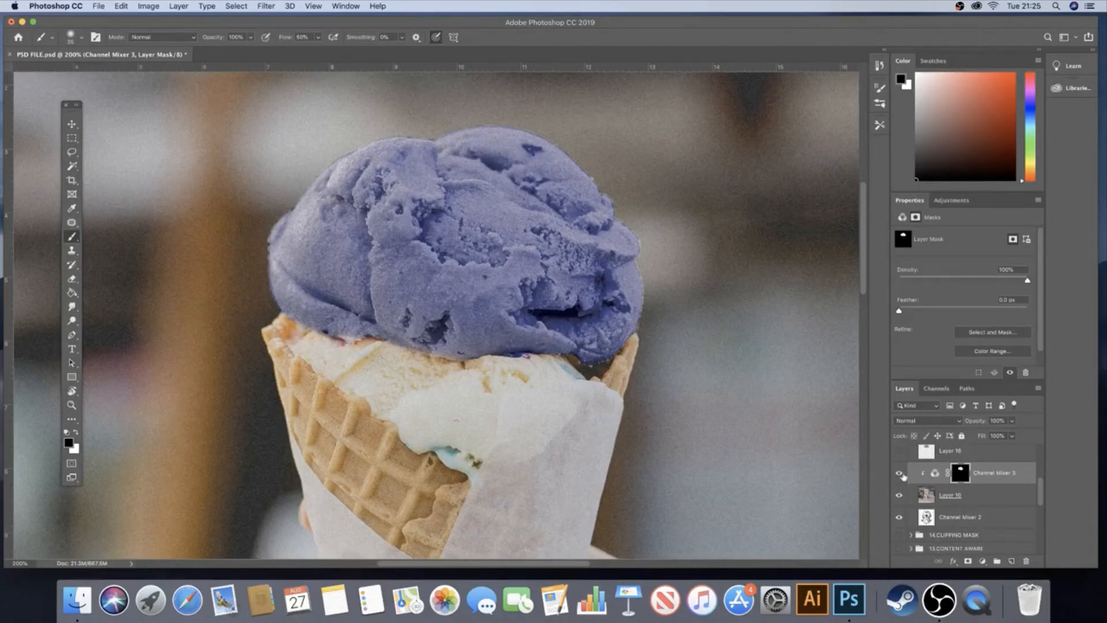
# Hide the Channel Mixer 3 adjustment and the ice cream photo layer to reveal the whole diving helmet artwork
pyautogui.click(899, 474)
pyautogui.click(899, 495)
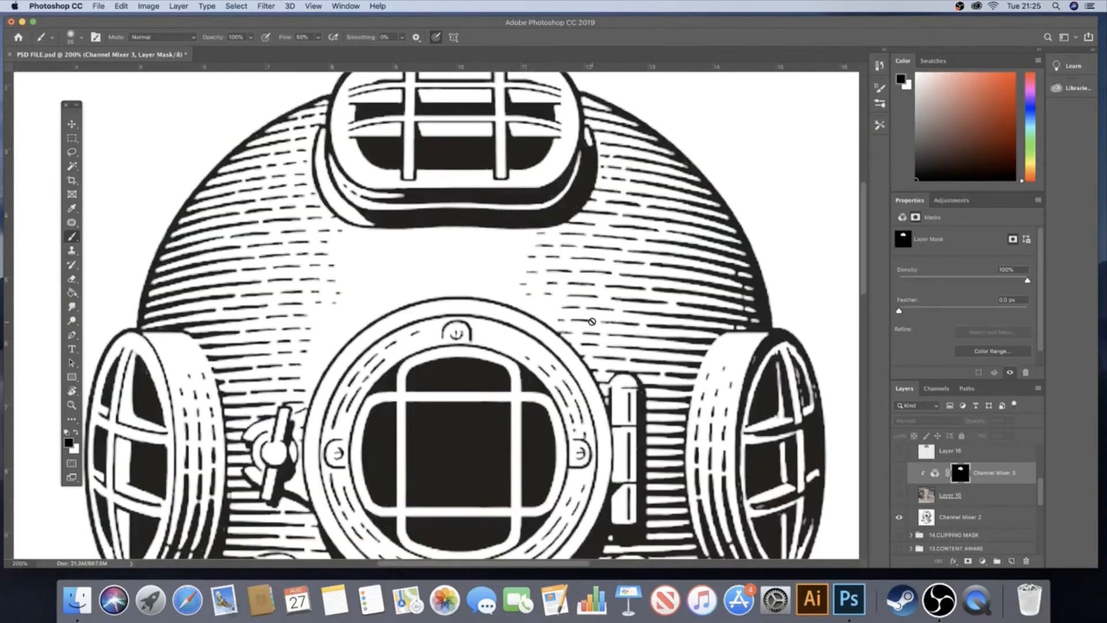
pyautogui.press('z')
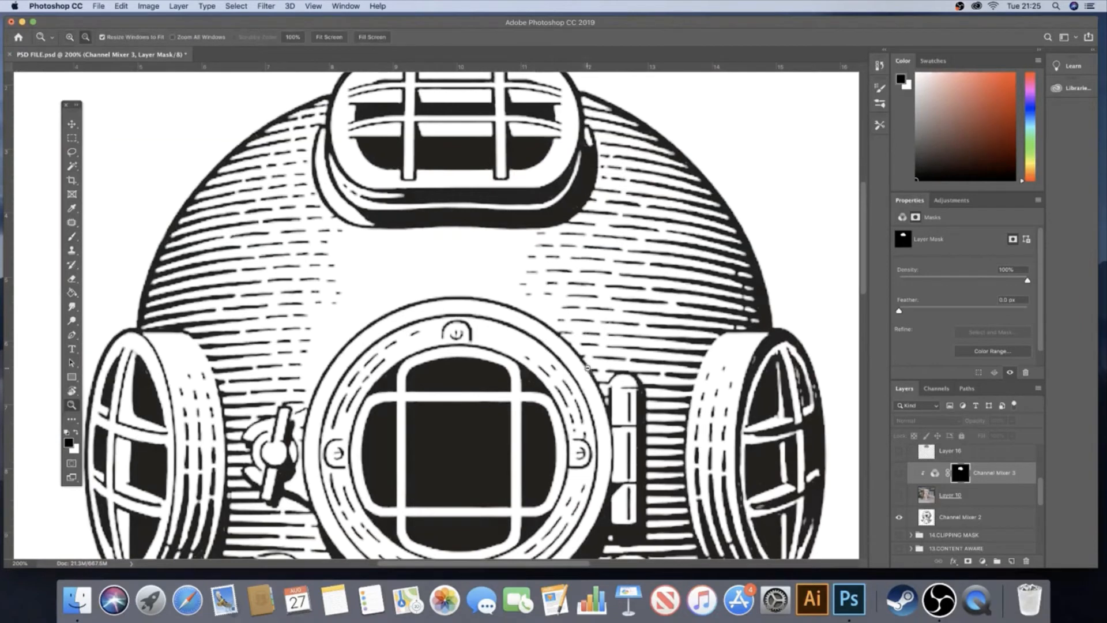
pyautogui.keyDown('alt'); pyautogui.click(587, 369); pyautogui.keyUp('alt')
pyautogui.keyDown('alt'); pyautogui.click(580, 377); pyautogui.keyUp('alt')
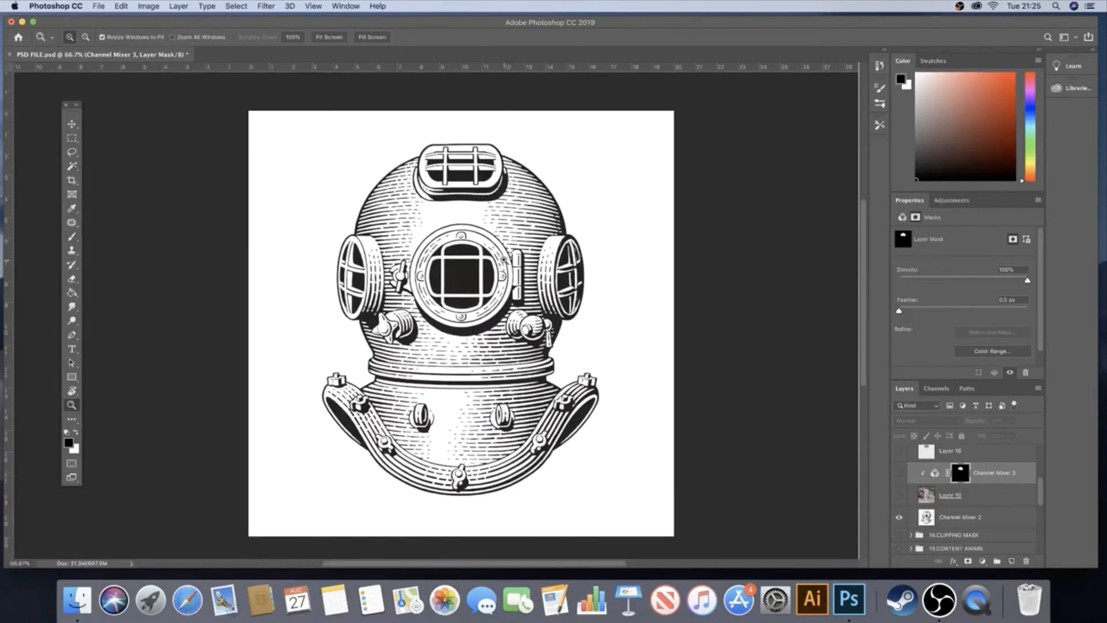
# Add a Channel Mixer adjustment above the diving helmet layer and clip it to that layer
pyautogui.click(991, 520)
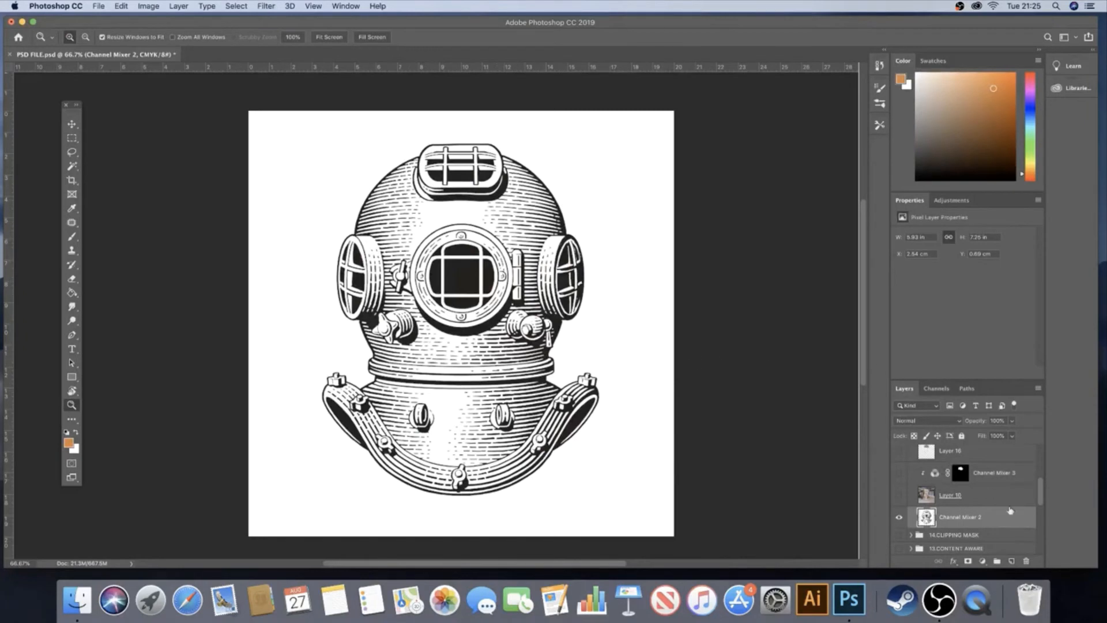
pyautogui.click(983, 561)
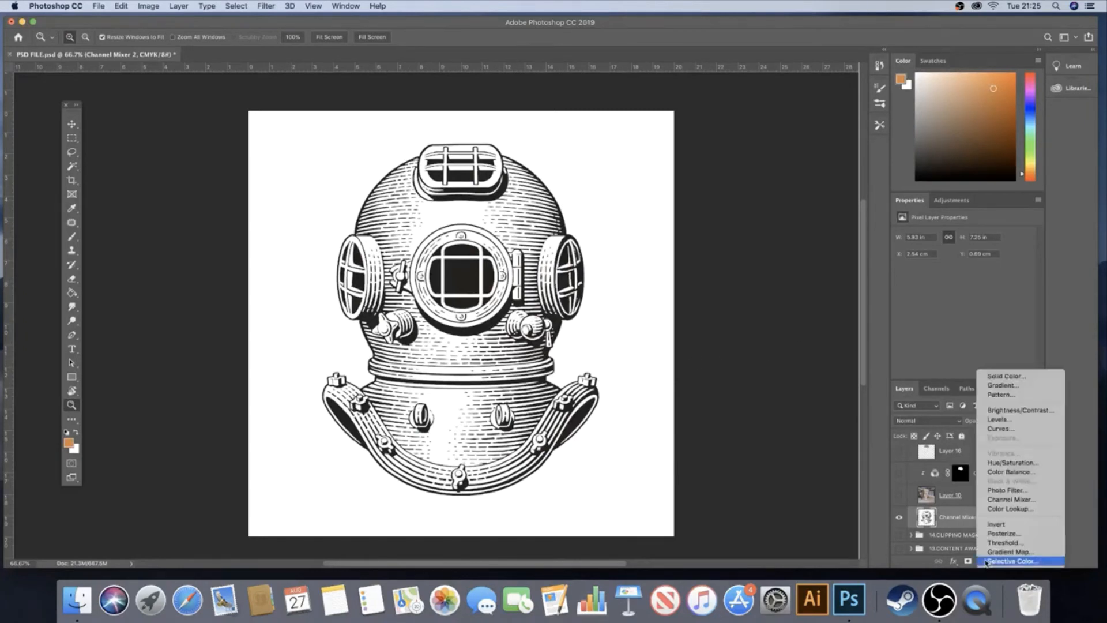
pyautogui.click(1025, 501)
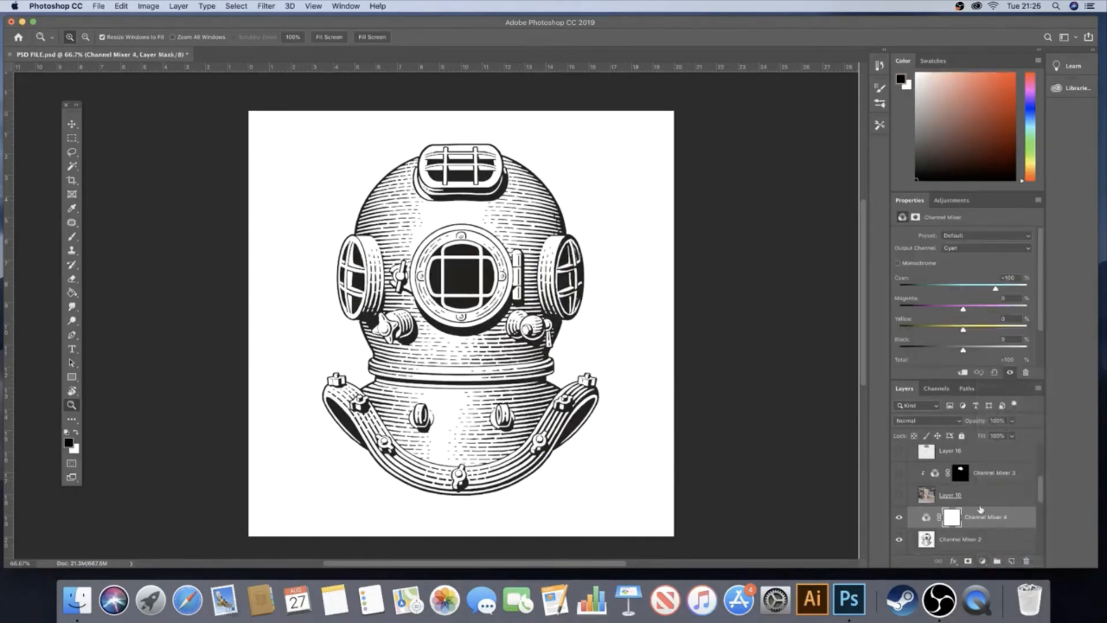
pyautogui.keyDown('alt'); pyautogui.click(909, 500); pyautogui.keyUp('alt')
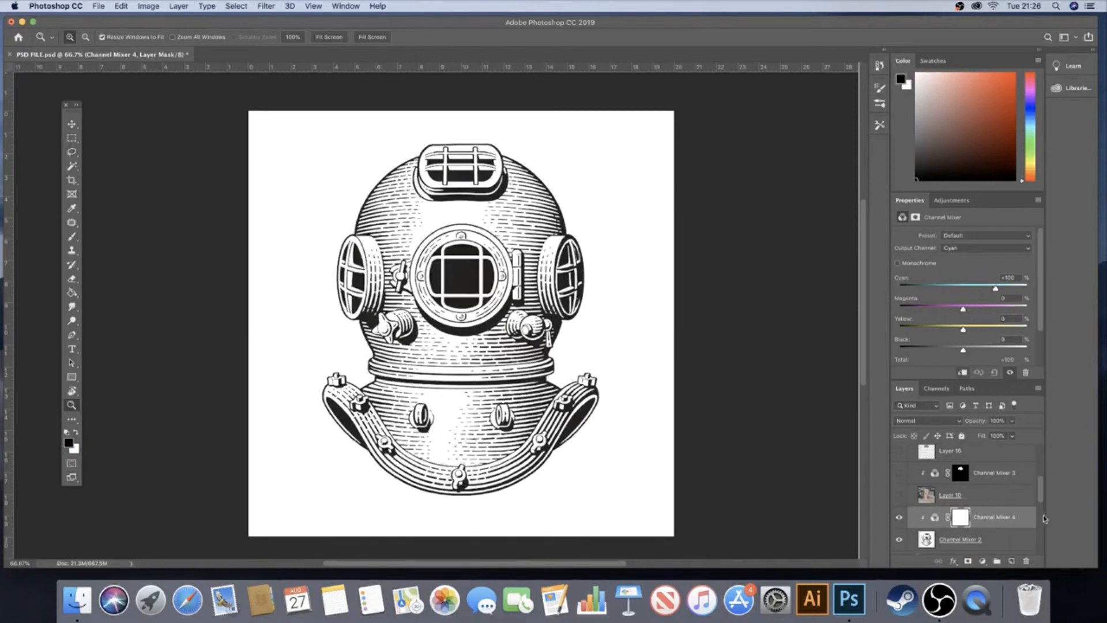
# Try placing the new Channel Mixer adjustment beneath the helmet layer, and restore it clipped above that layer
pyautogui.scroll(-2, 1040, 488)
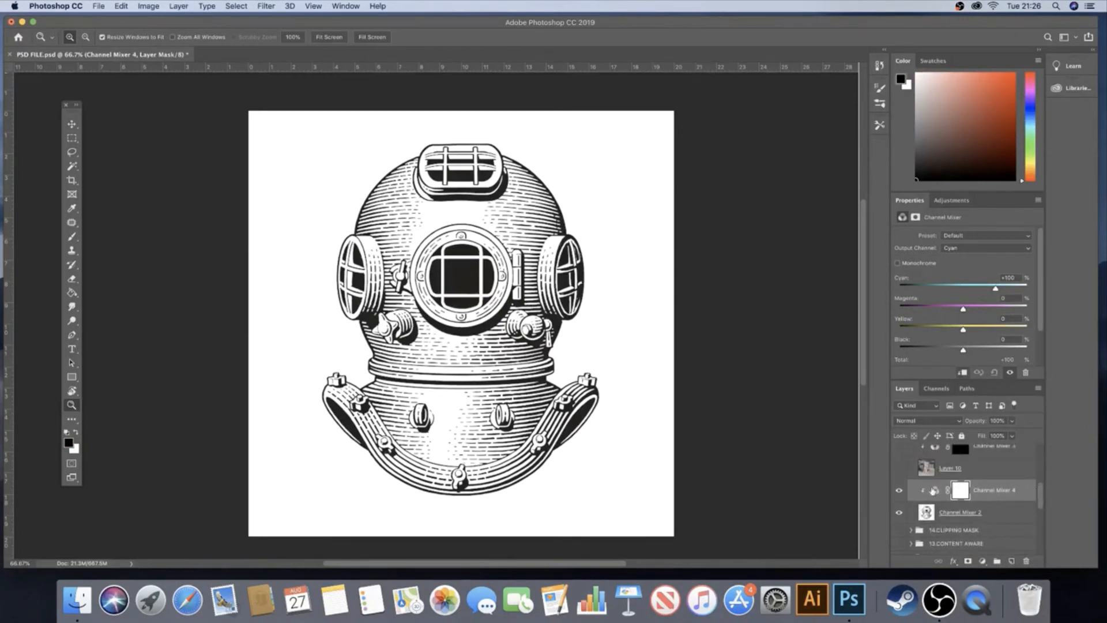
pyautogui.click(934, 489)
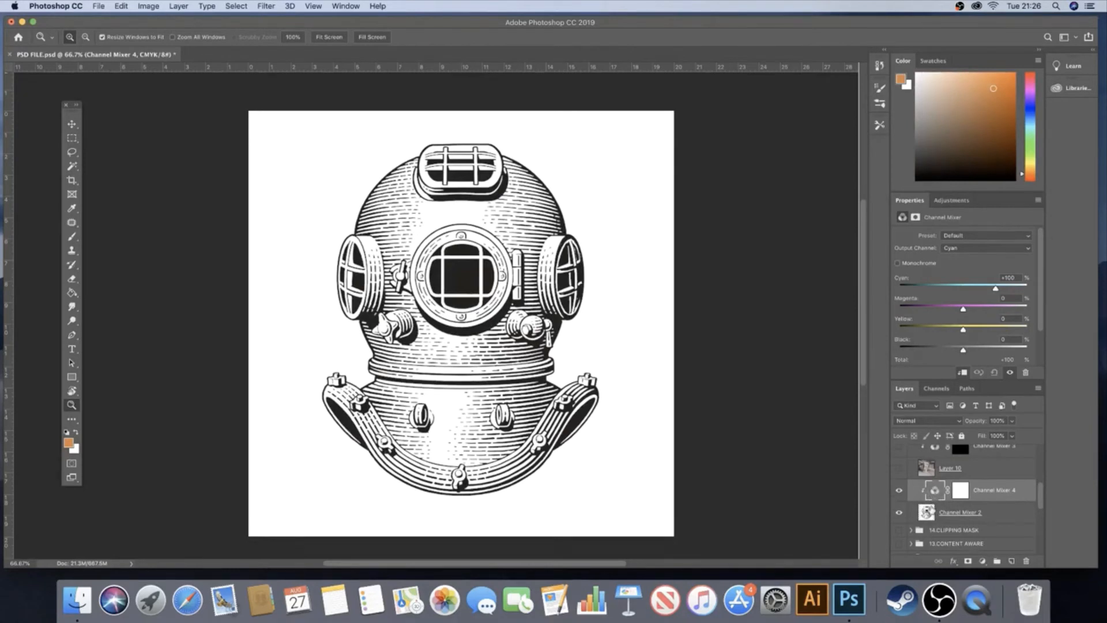
pyautogui.click(927, 513)
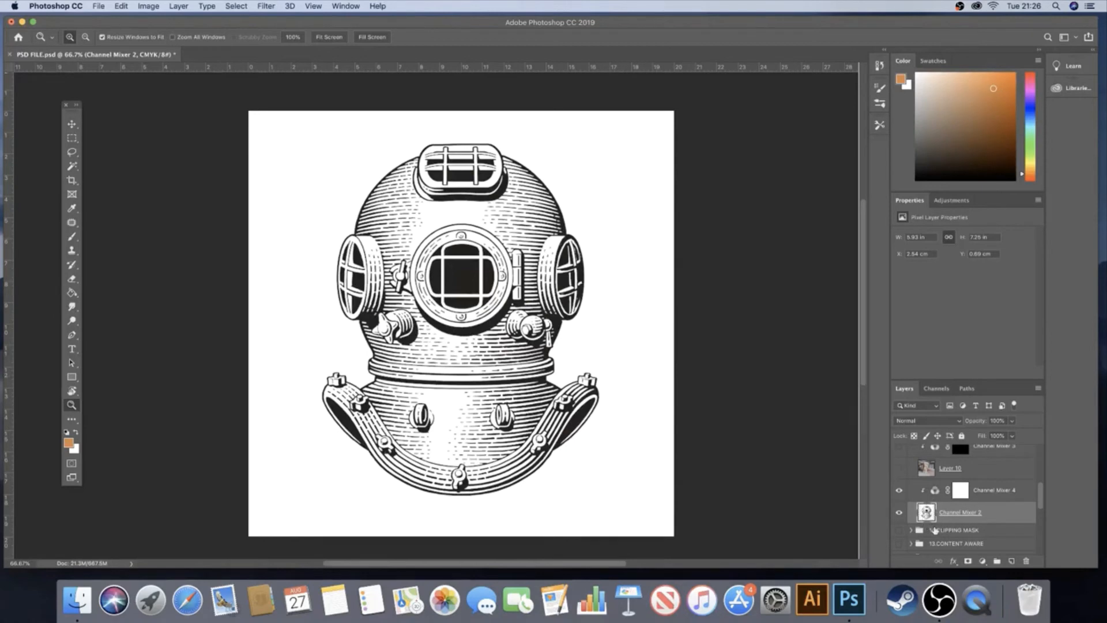
pyautogui.moveTo(935, 500); pyautogui.dragTo(908, 517)
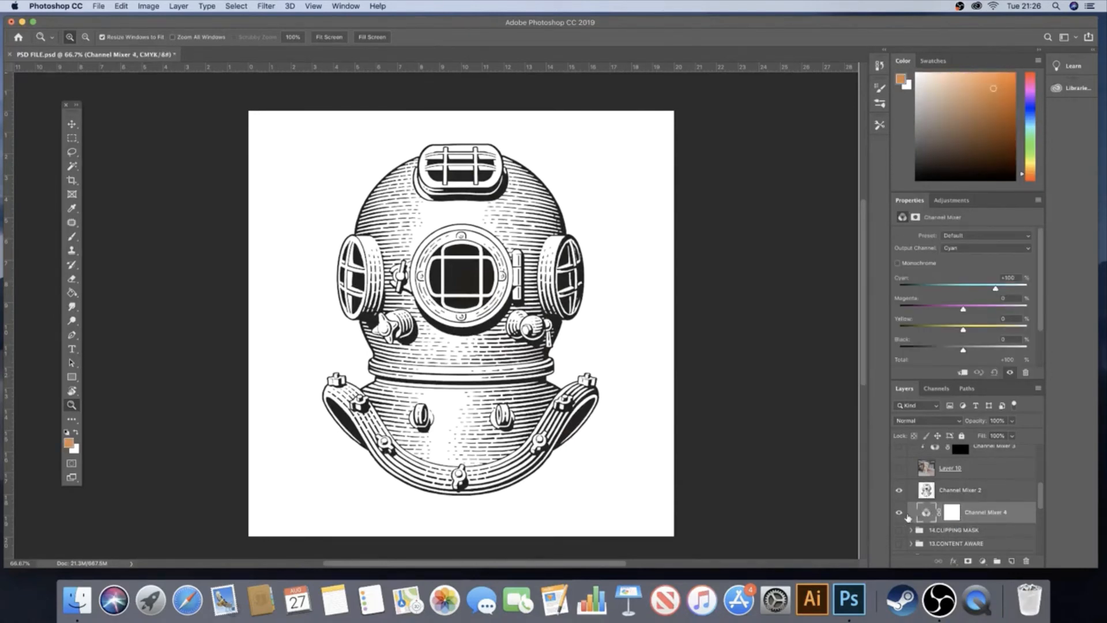
pyautogui.press('alt')
pyautogui.press('alt')
pyautogui.press('alt')
pyautogui.moveTo(915, 515); pyautogui.dragTo(899, 488)
pyautogui.keyDown('alt'); pyautogui.click(899, 488); pyautogui.keyUp('alt')
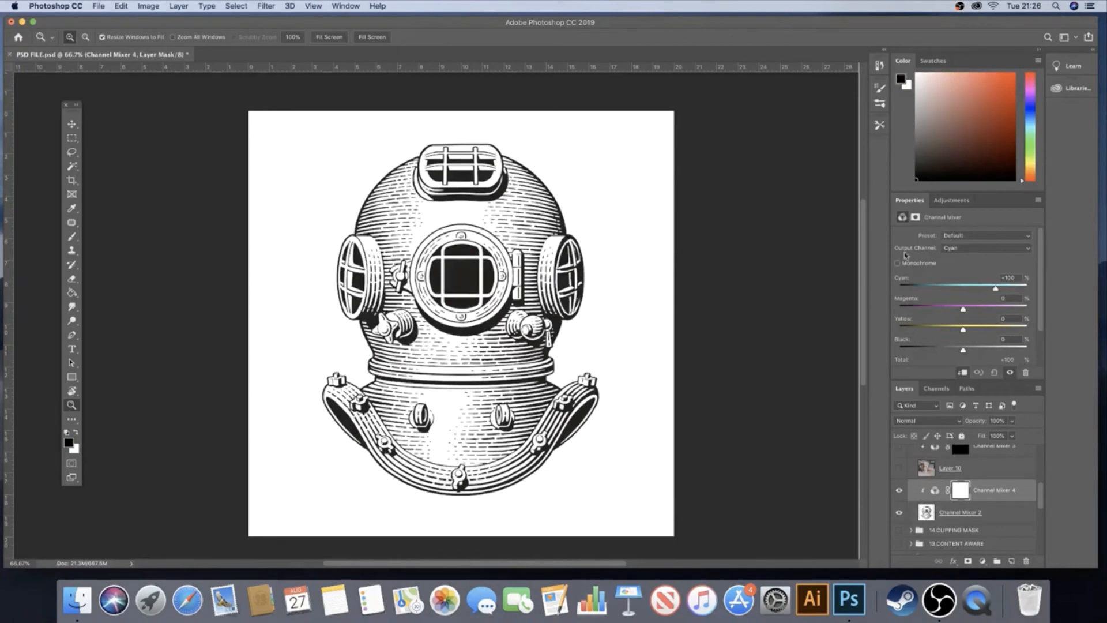
# Lower cyan to 0% in the Cyan output channel and magenta to about 0% in the Magenta output channel
pyautogui.moveTo(967, 289); pyautogui.dragTo(961, 290)
pyautogui.click(975, 252)
pyautogui.click(973, 254)
pyautogui.moveTo(965, 308); pyautogui.dragTo(964, 309)
# Lower yellow to 0% in the Yellow output channel and black to 0% in the Black output channel
pyautogui.click(975, 249)
pyautogui.click(973, 258)
pyautogui.moveTo(961, 331); pyautogui.dragTo(962, 329)
pyautogui.moveTo(961, 331)
pyautogui.mouseDown()
pyautogui.moveTo(916, 329)
pyautogui.moveTo(954, 330)
pyautogui.mouseUp()
pyautogui.moveTo(962, 331); pyautogui.dragTo(964, 331)
pyautogui.click(969, 248)
pyautogui.click(965, 259)
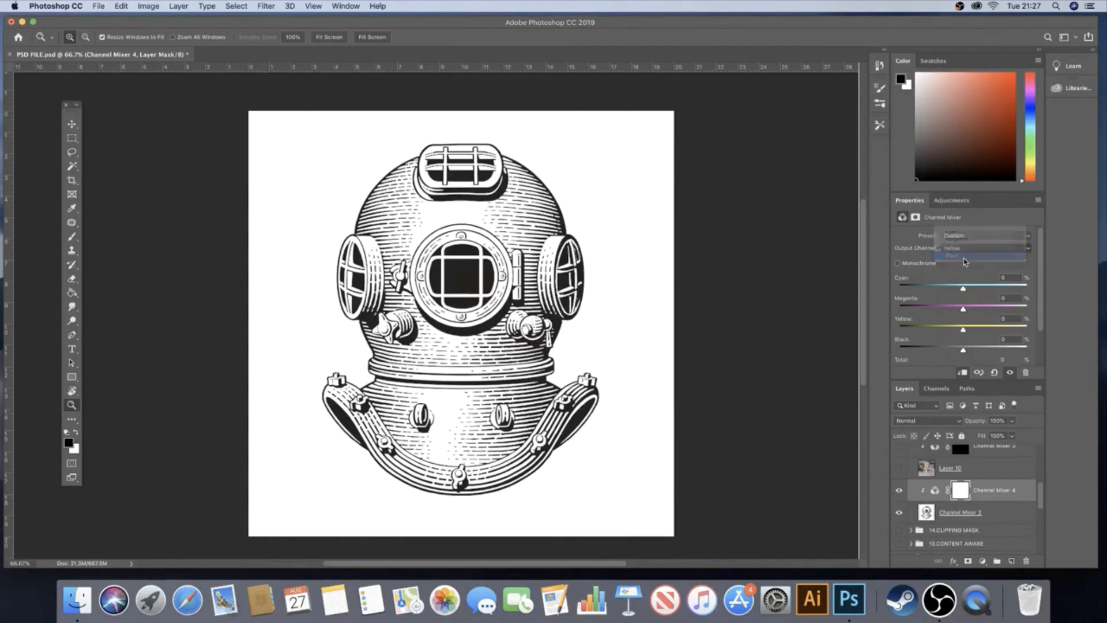
pyautogui.moveTo(987, 351); pyautogui.dragTo(961, 350)
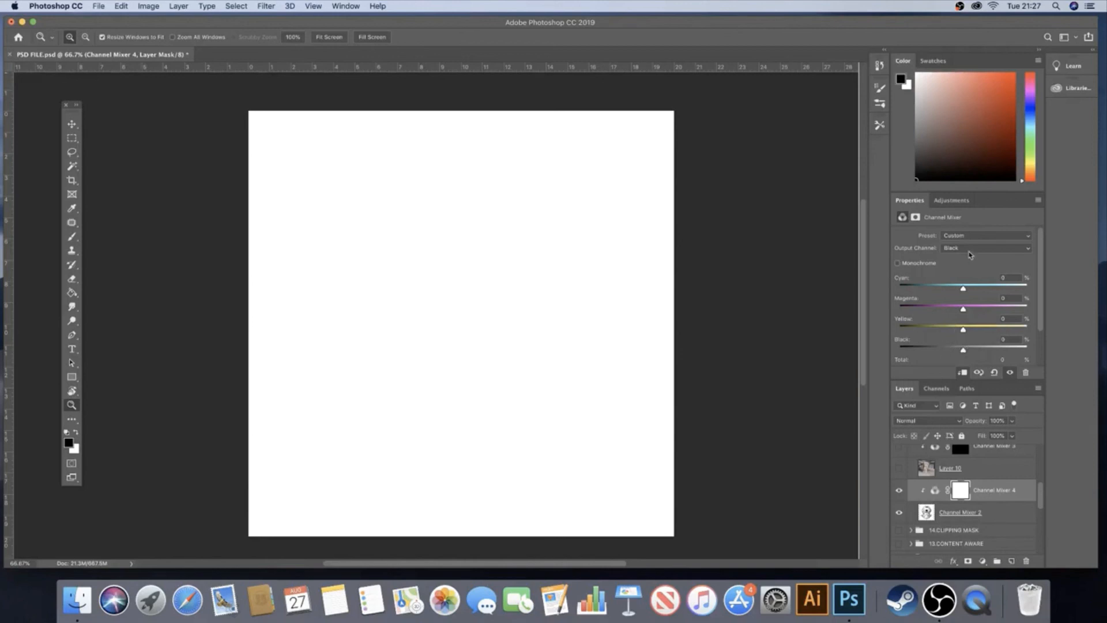
# In the Cyan output channel, raise the black contribution to +103% to colour the helmet lines light blue
pyautogui.click(979, 249)
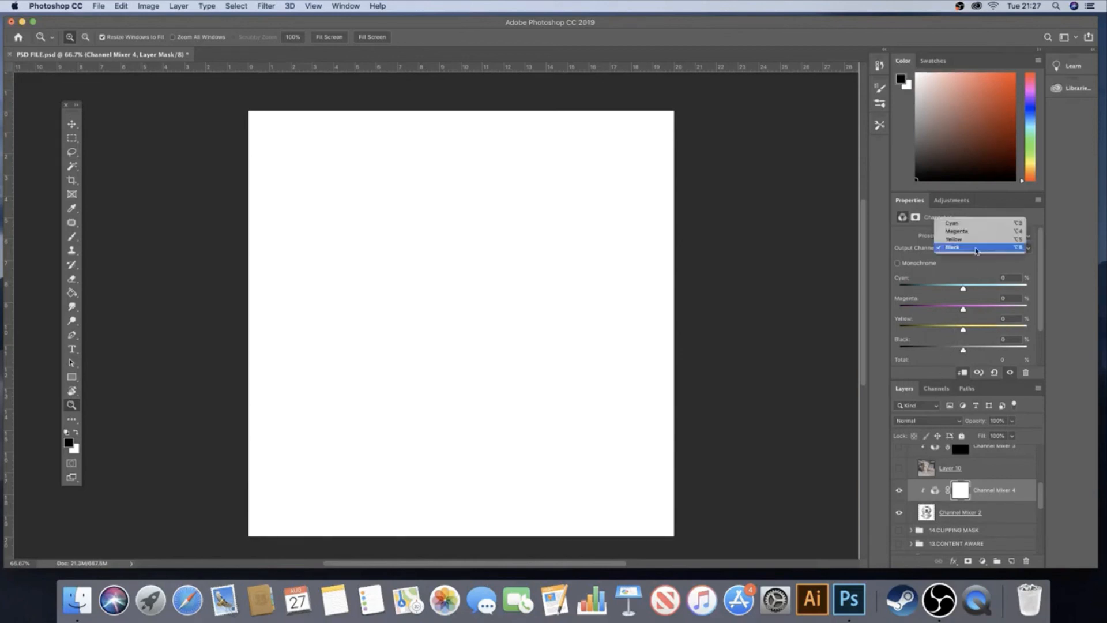
pyautogui.click(977, 224)
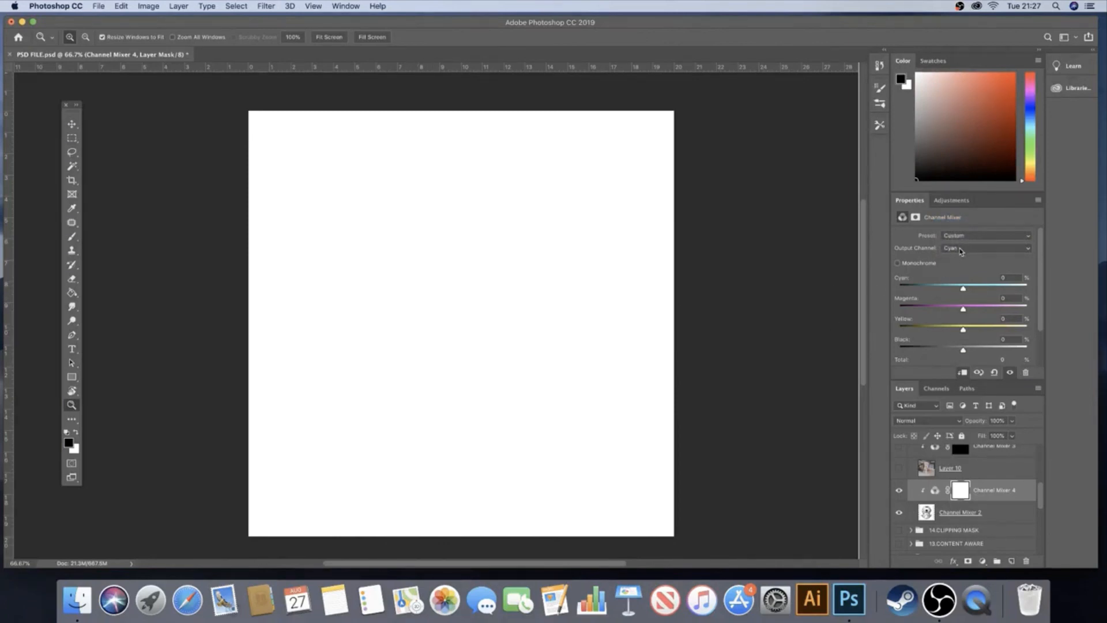
pyautogui.moveTo(963, 350); pyautogui.dragTo(997, 352)
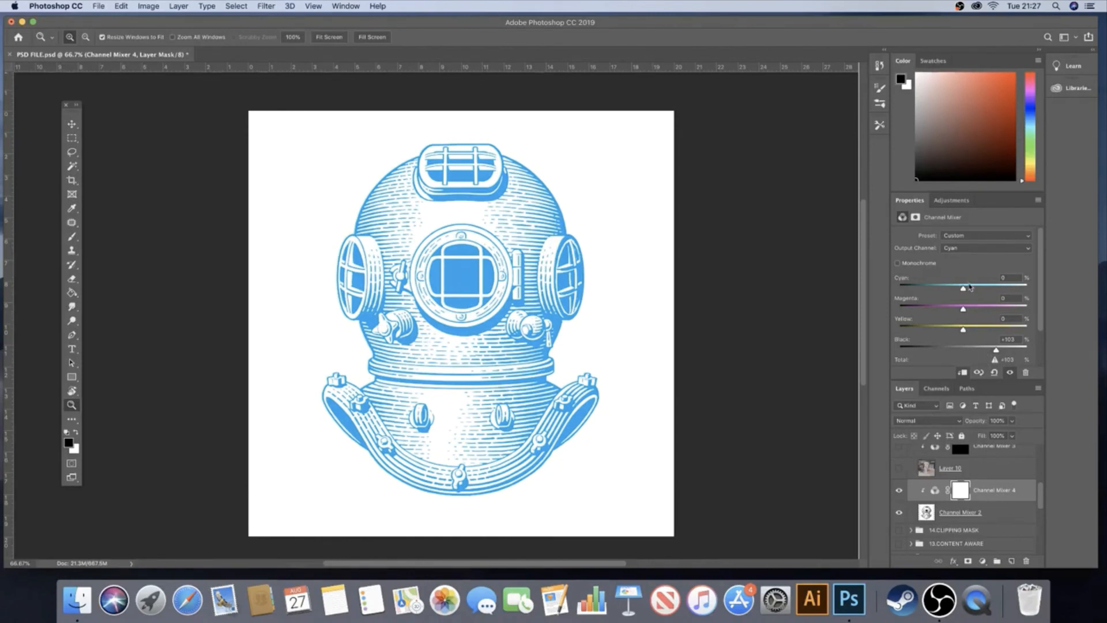
# In the Magenta output channel, raise the black contribution to +59% to deepen the helmet's blue
pyautogui.click(962, 254)
pyautogui.click(960, 259)
pyautogui.moveTo(963, 349); pyautogui.dragTo(984, 351)
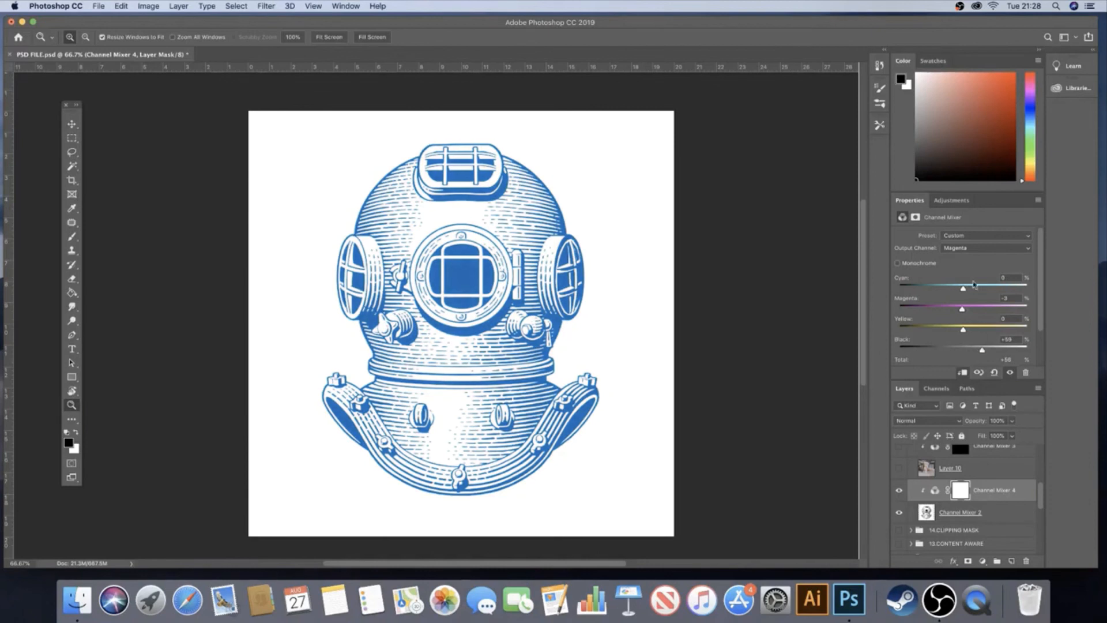
# In the Yellow output channel, raise the black contribution to +67% to shift the helmet lines to teal
pyautogui.click(972, 248)
pyautogui.click(971, 256)
pyautogui.moveTo(963, 349); pyautogui.dragTo(981, 351)
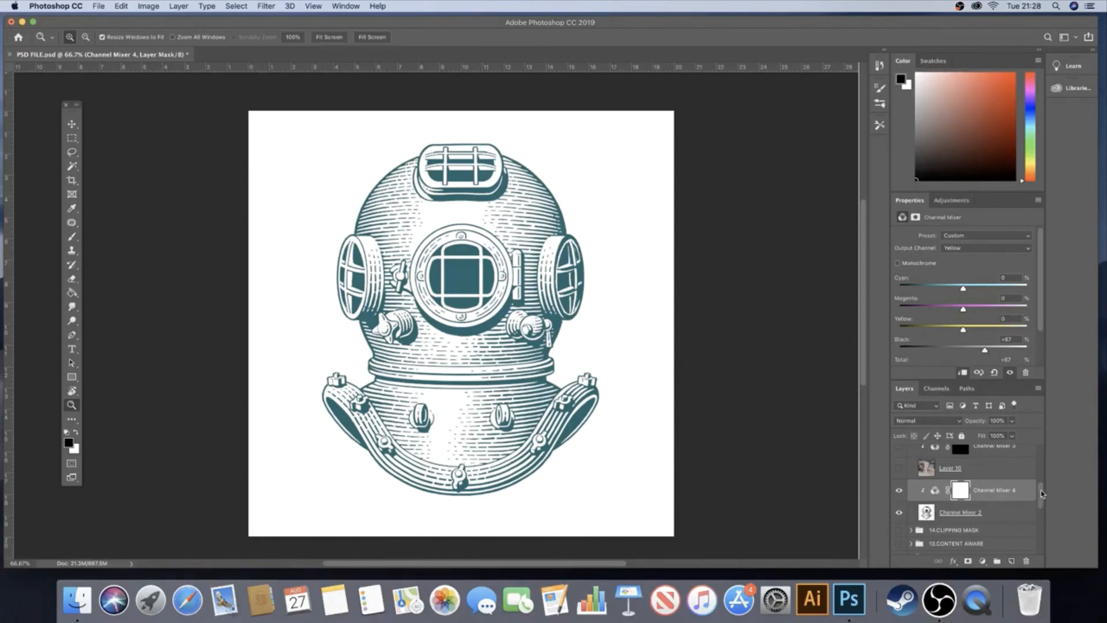
pyautogui.moveTo(1041, 493); pyautogui.dragTo(1041, 491)
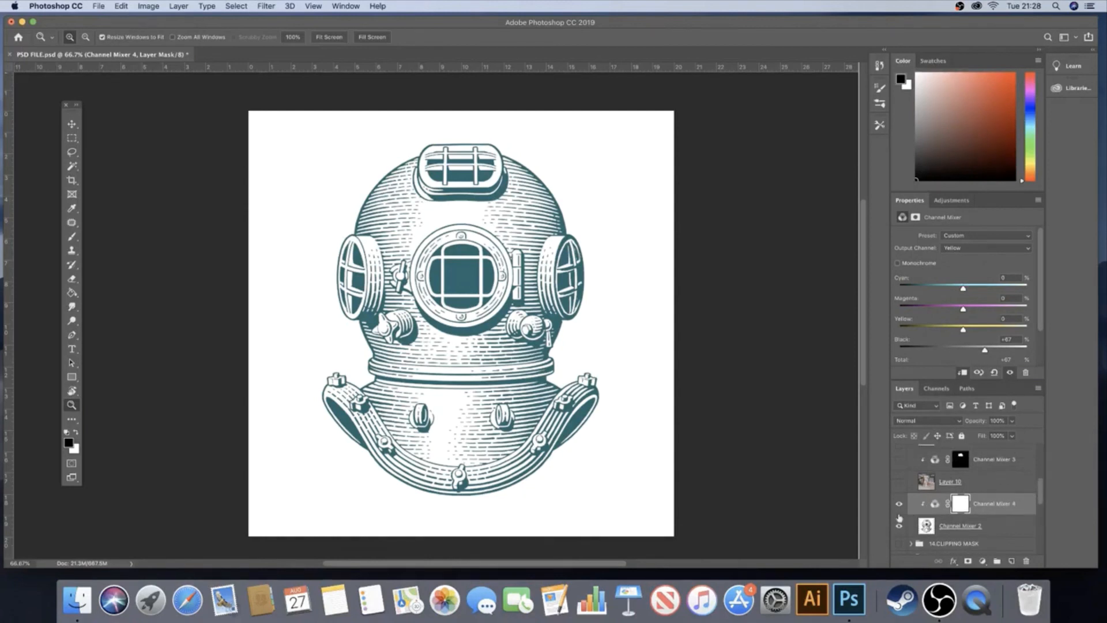